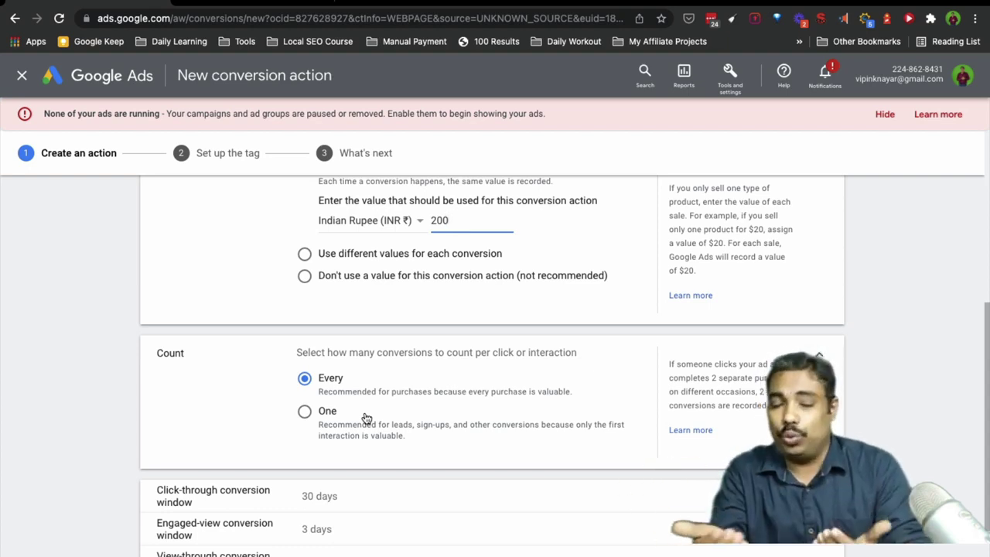
- Set the click-through conversion window to 30 days
scroll(365, 417, down, 1)
scroll(365, 415, down, 2)
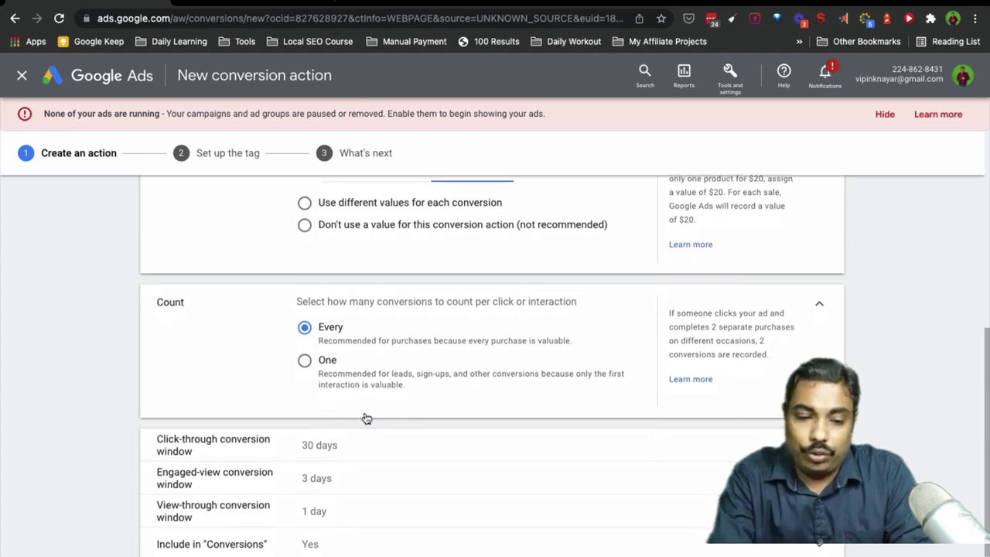
click(363, 361)
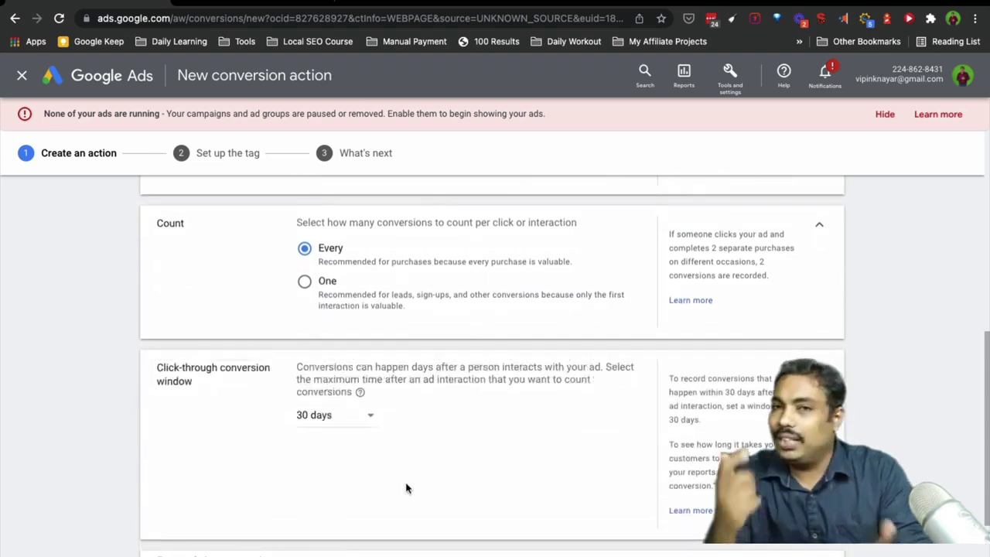
click(330, 419)
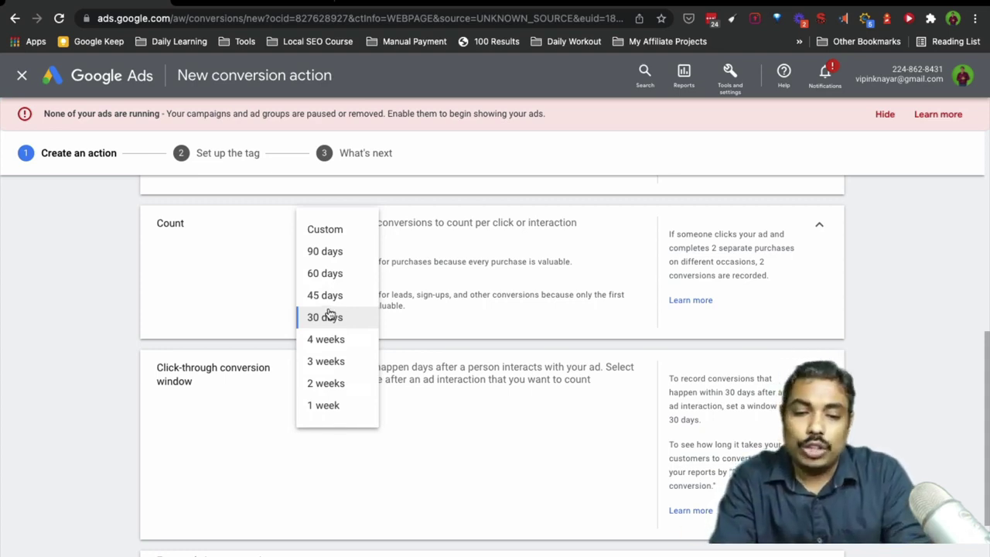
click(327, 317)
- Set the engaged-view conversion window for video engagement to 1 week
scroll(385, 459, down, 3)
click(355, 402)
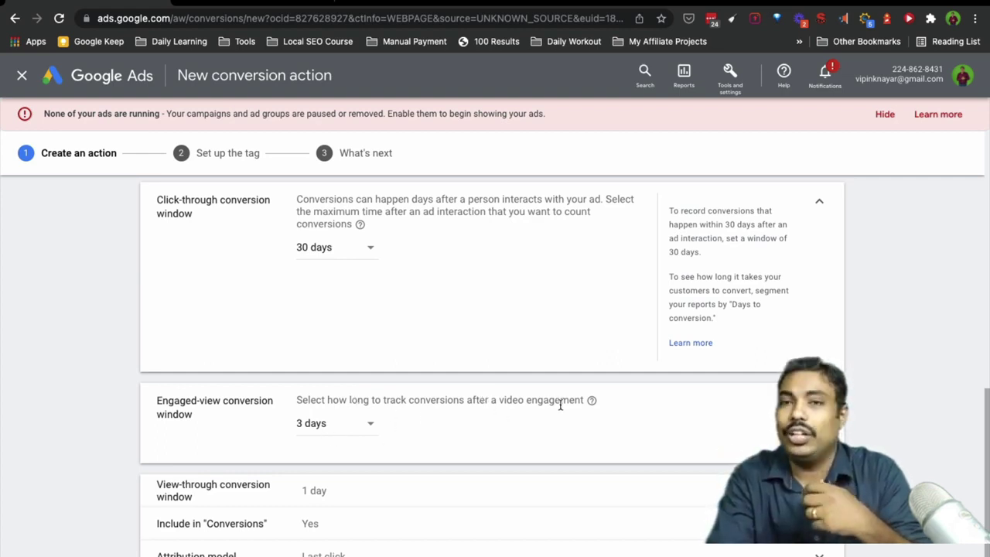
click(369, 427)
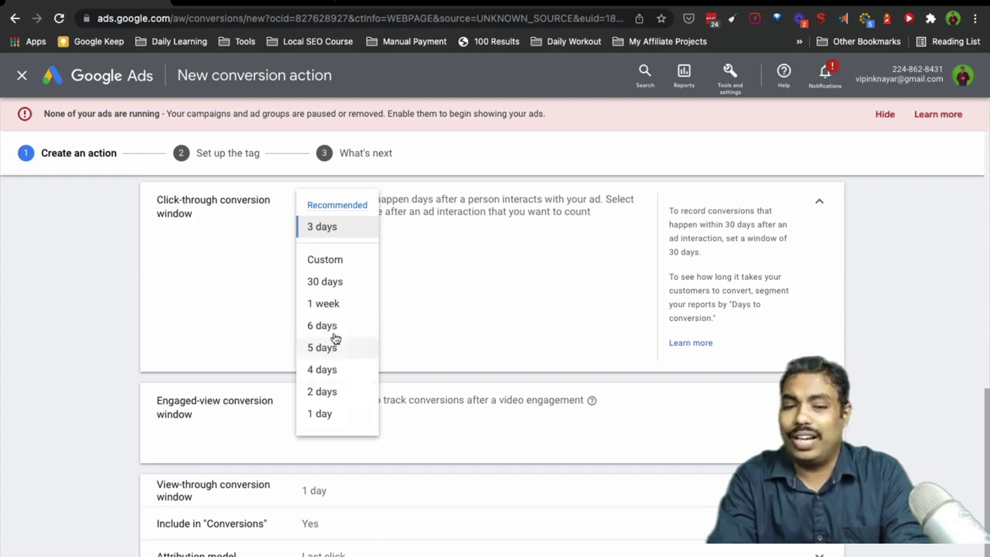
click(331, 303)
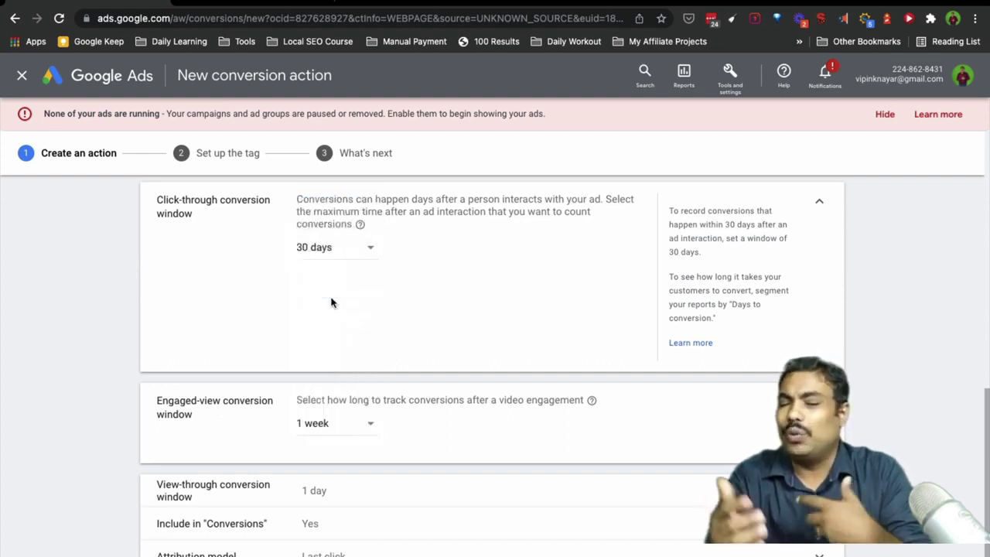
- Set the view-through conversion window to 1 day and review the three conversion windows
scroll(387, 457, down, 1)
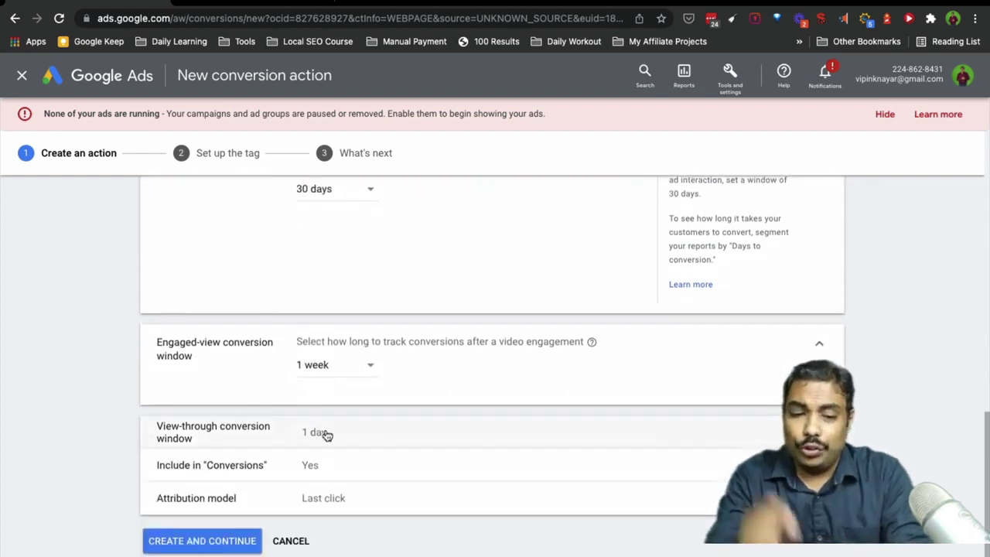
click(324, 432)
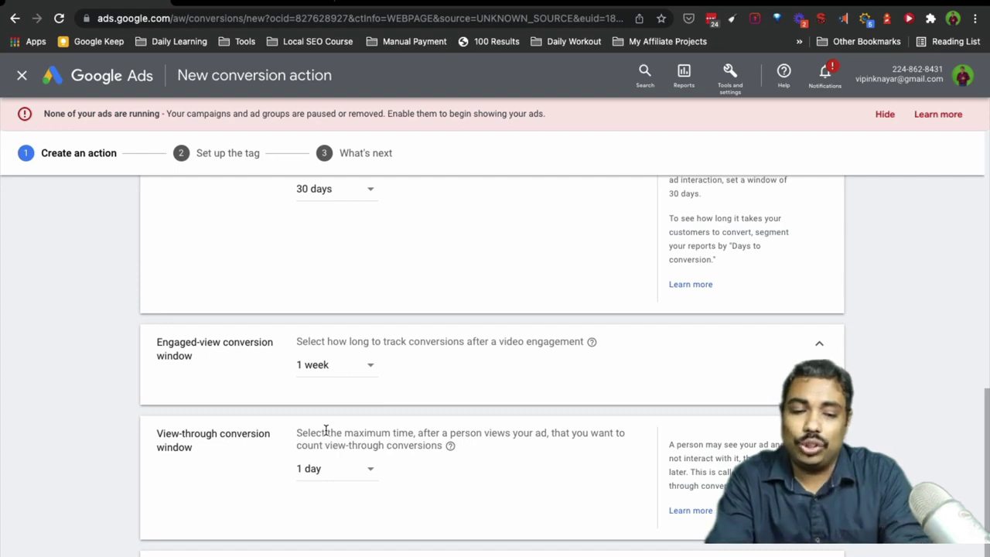
click(343, 475)
click(336, 469)
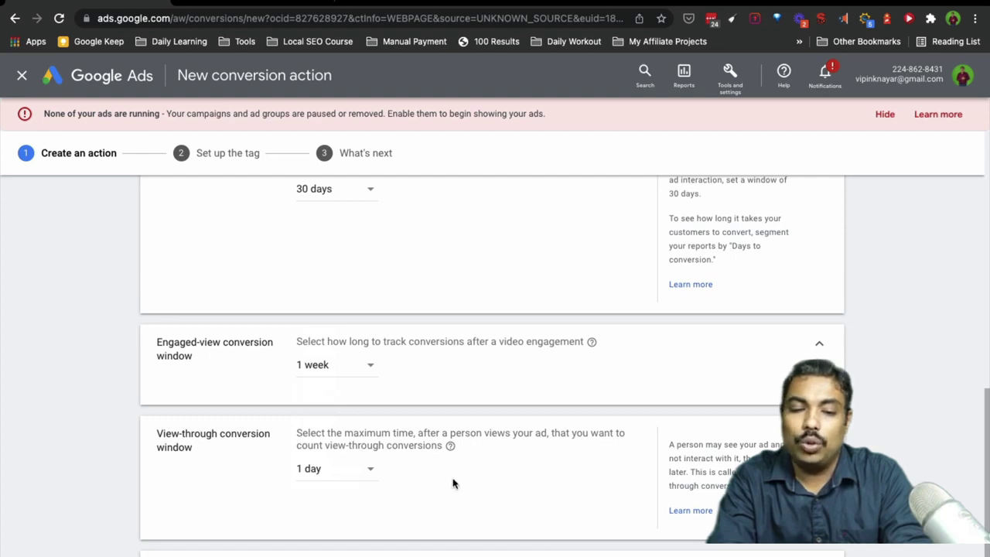
scroll(468, 507, down, 1)
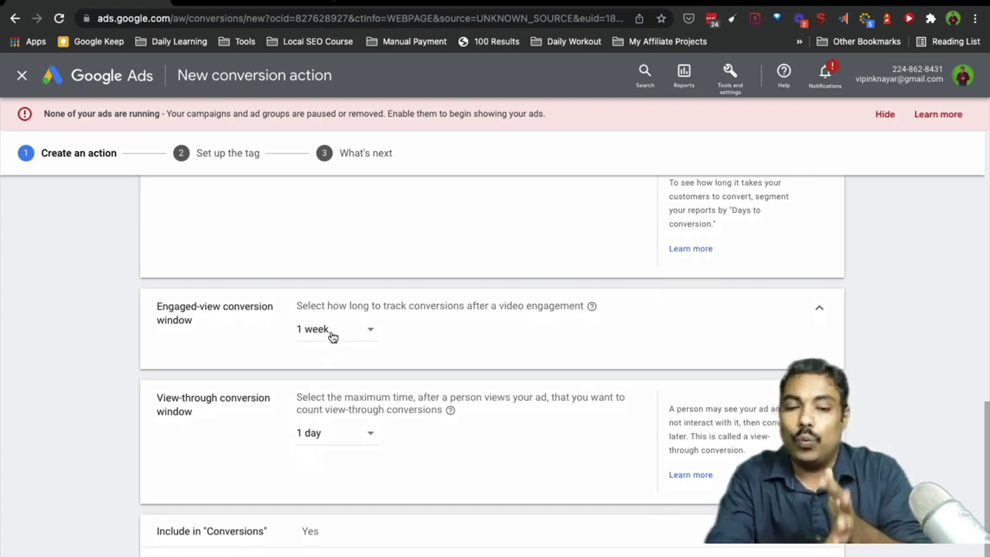
scroll(331, 336, up, 3)
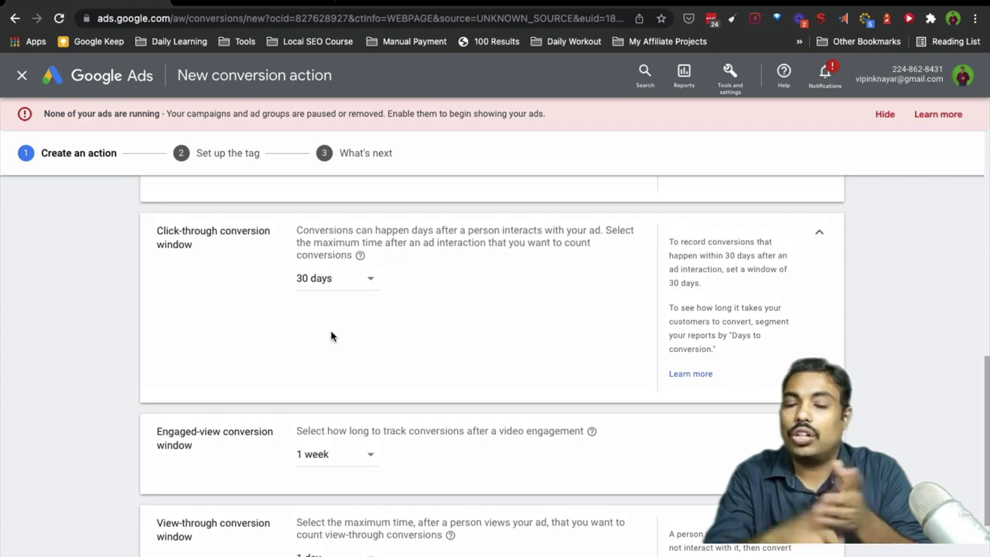
scroll(331, 335, down, 5)
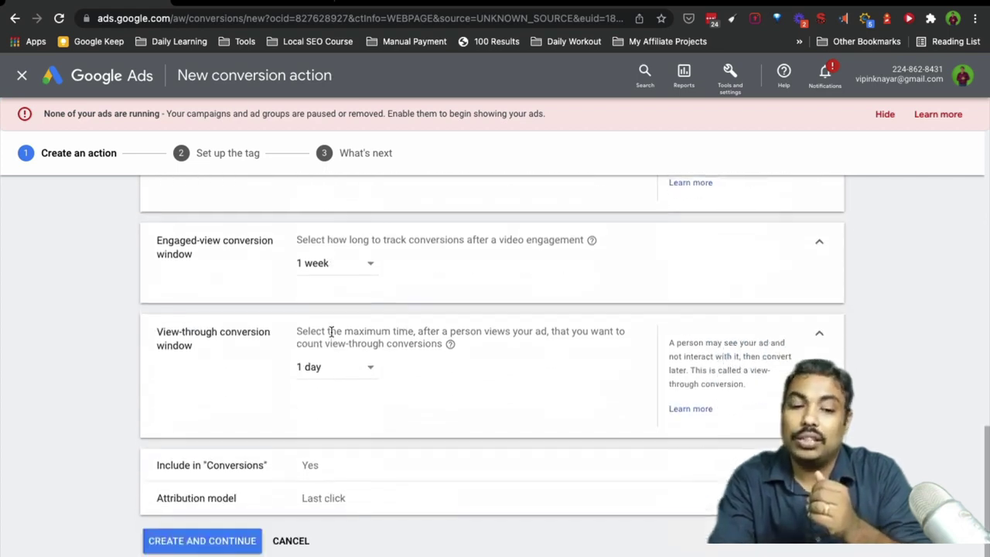
- Expand the Include in "Conversions" setting and choose Last click as the attribution model
click(370, 465)
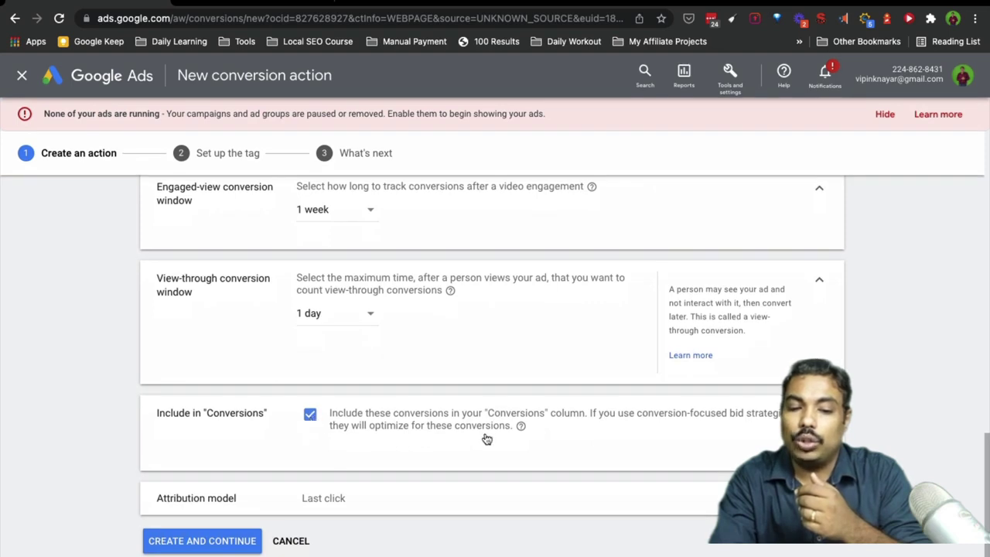
click(392, 499)
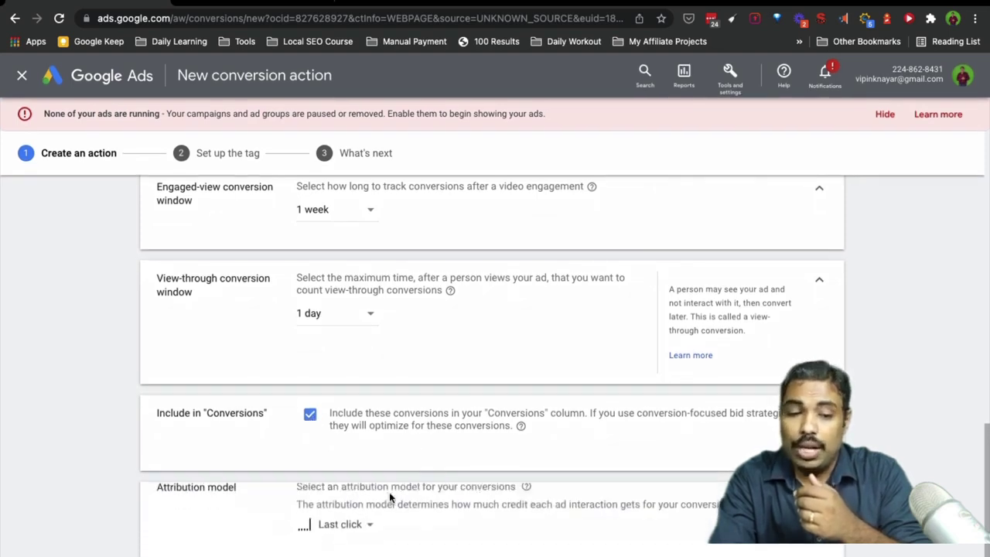
click(362, 484)
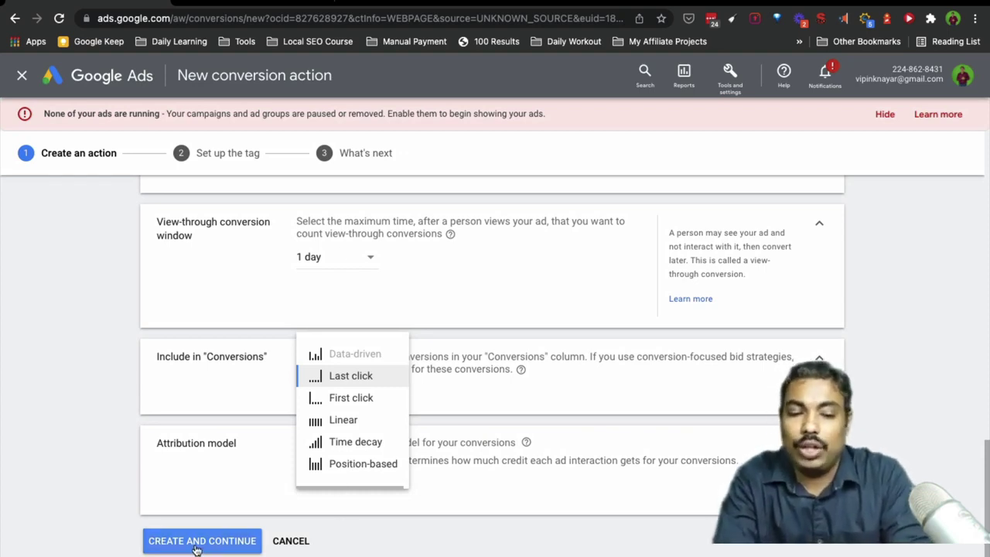
click(367, 383)
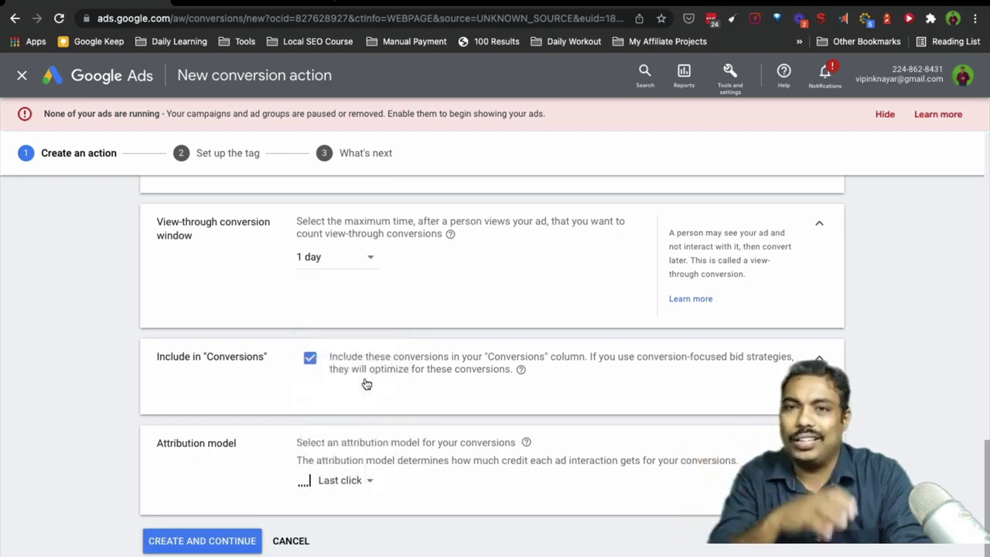
- Rename the conversion as "Submit lead form - Thankyou" and create the conversion action
click(212, 540)
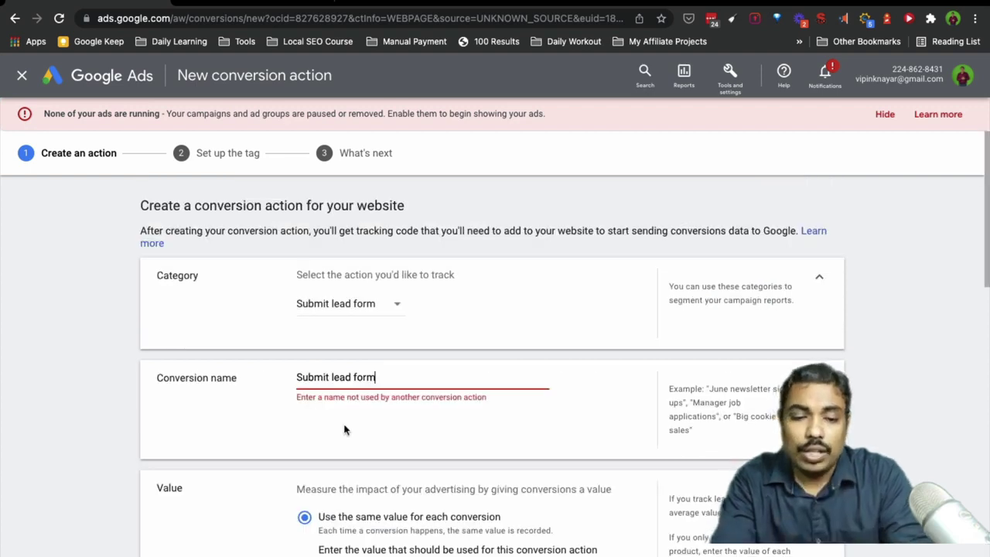
click(393, 377)
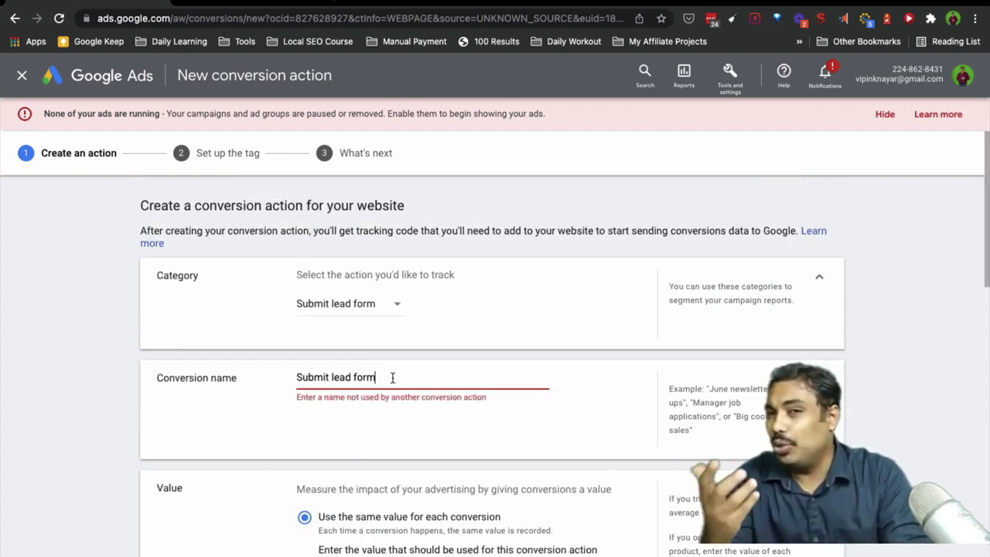
text(- Thankyou)
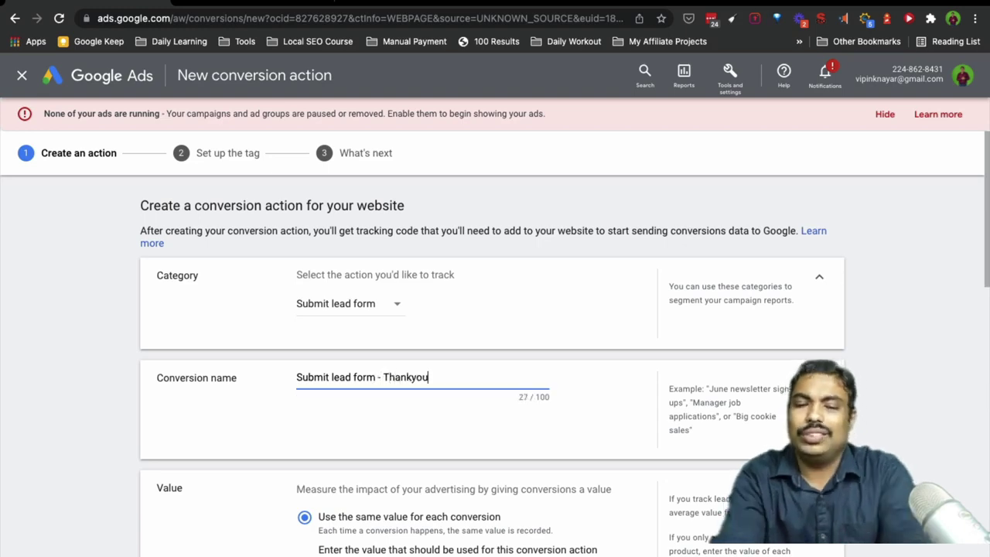
scroll(301, 477, down, 10)
scroll(301, 477, down, 3)
click(219, 542)
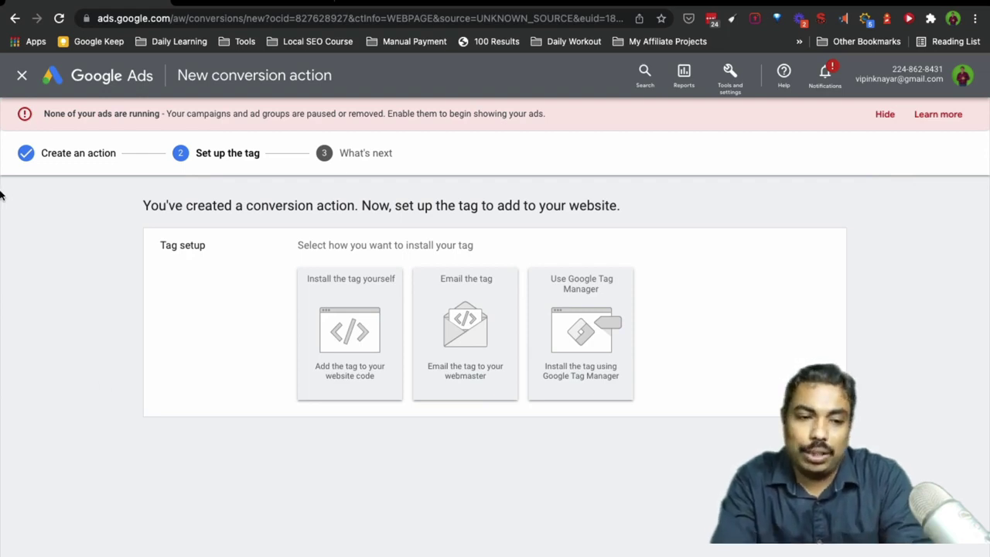
- Switch to the screen drawing tool on the desktop and sketch a tall page outline with a small form box and an X in its upper-right corner
mouse_move(2, 194)
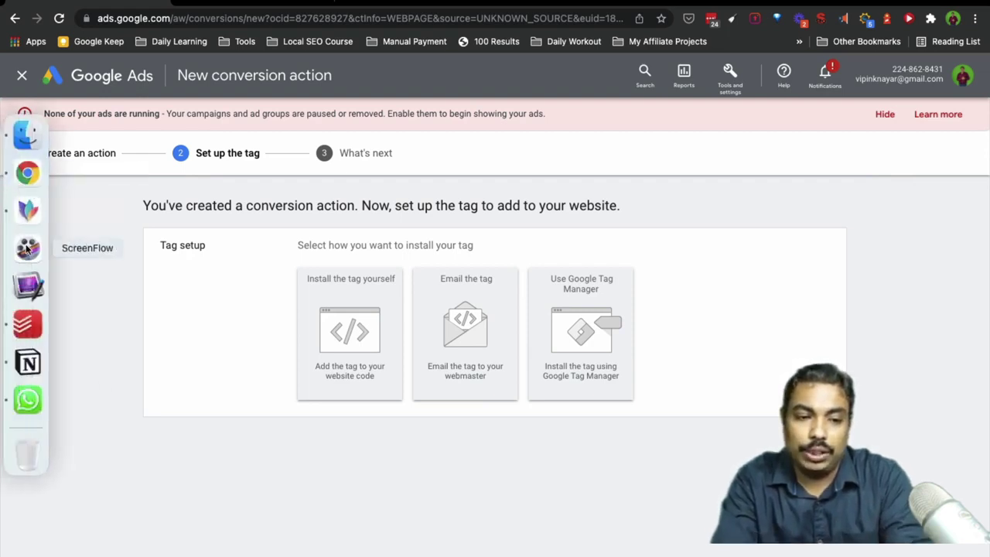
click(28, 286)
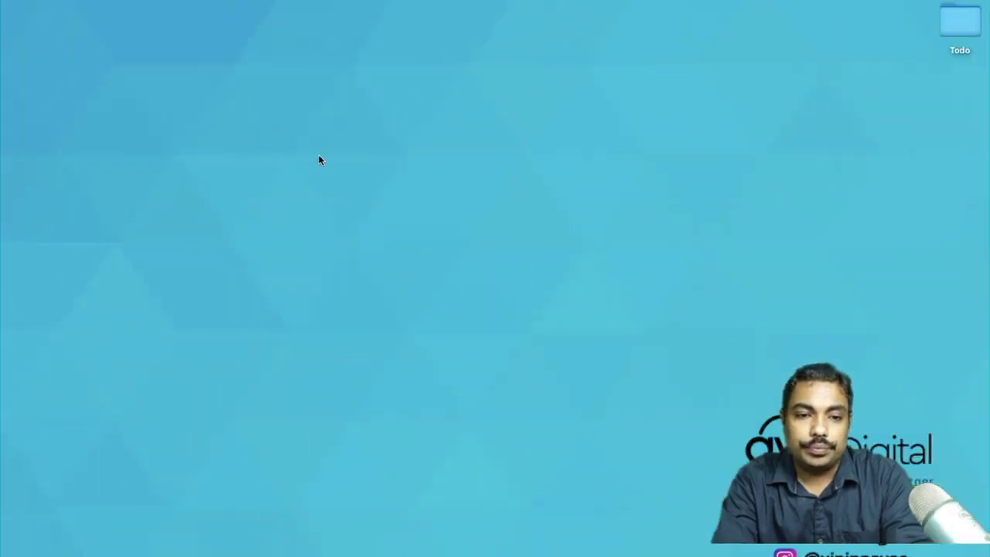
mouse_move(3, 130)
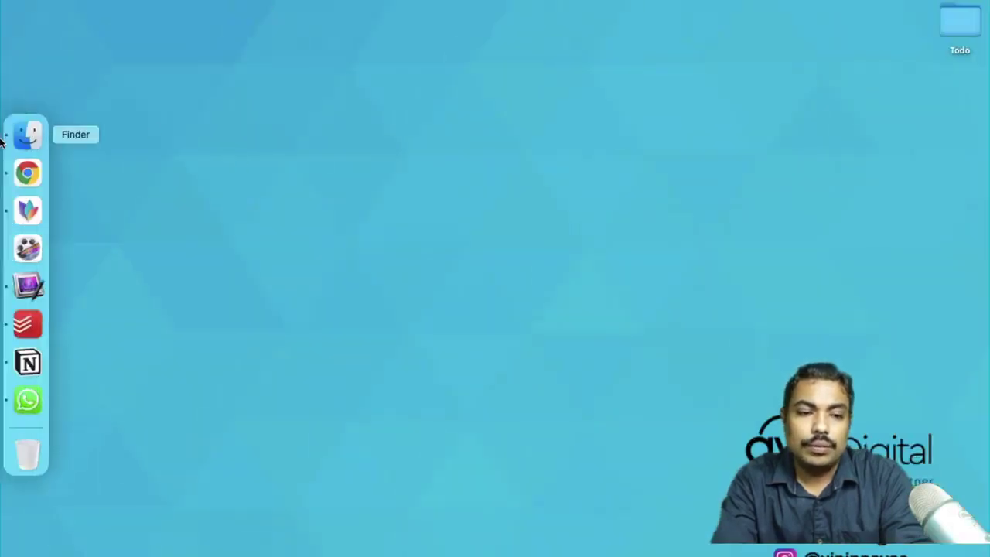
click(28, 285)
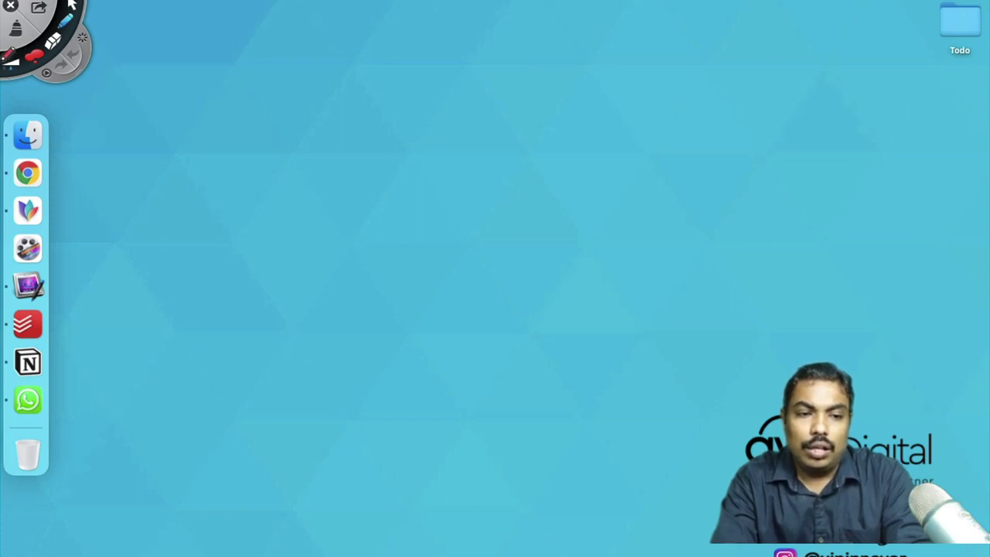
mouse_move(308, 87)
mouse_down()
mouse_move(317, 276)
mouse_move(466, 294)
mouse_move(441, 73)
mouse_move(300, 96)
mouse_up()
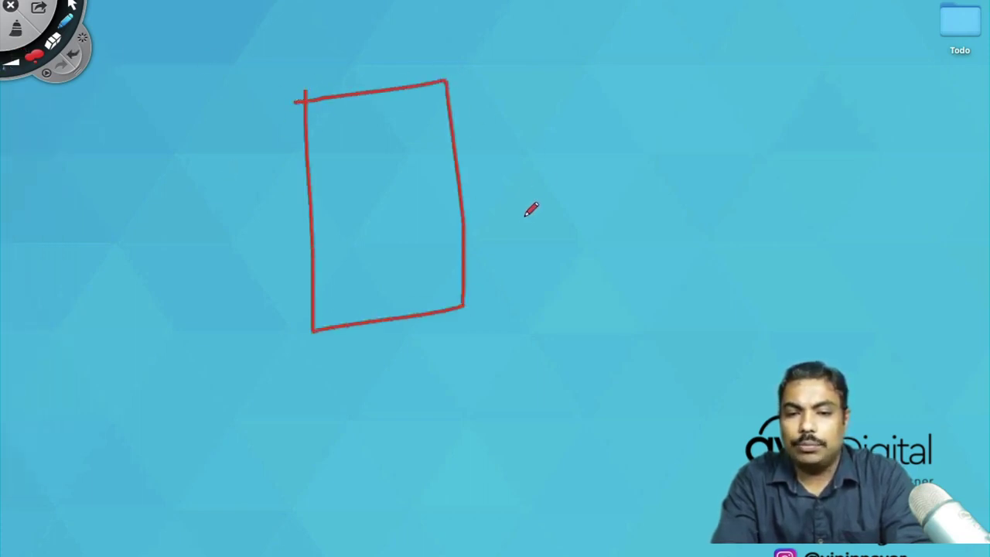
mouse_move(388, 141)
mouse_down()
mouse_move(389, 191)
mouse_move(421, 193)
mouse_move(430, 117)
mouse_move(389, 136)
mouse_up()
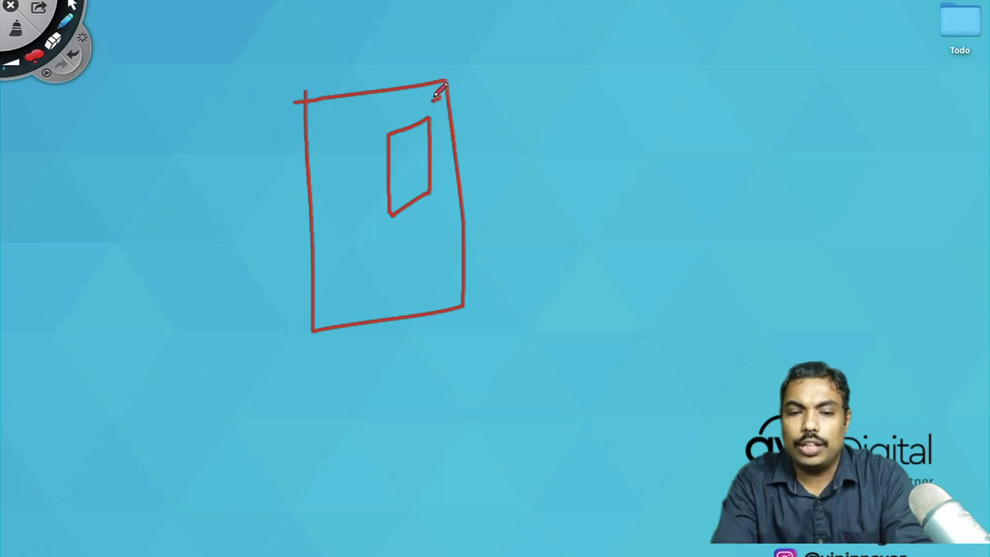
mouse_move(432, 89)
mouse_down()
mouse_move(441, 99)
mouse_move(432, 99)
mouse_up()
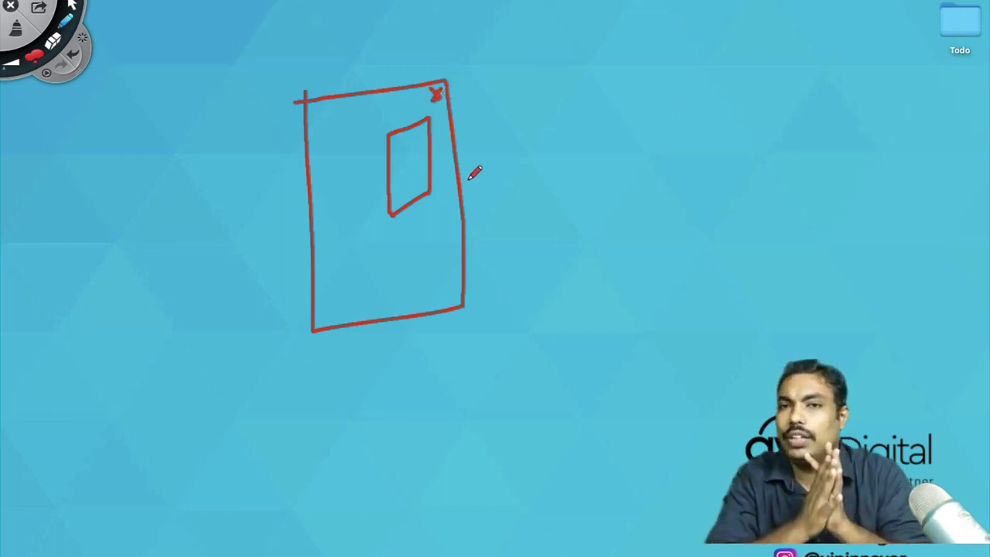
- Draw two lines leaving the page sketch's left edge, near its top and bottom, each leading to an X mark
drag(324, 118, 416, 100)
mouse_move(334, 114)
mouse_down()
mouse_move(292, 122)
mouse_move(275, 108)
mouse_move(278, 124)
mouse_up()
mouse_move(424, 291)
mouse_down()
mouse_move(289, 321)
mouse_move(300, 328)
mouse_move(272, 308)
mouse_move(261, 345)
mouse_up()
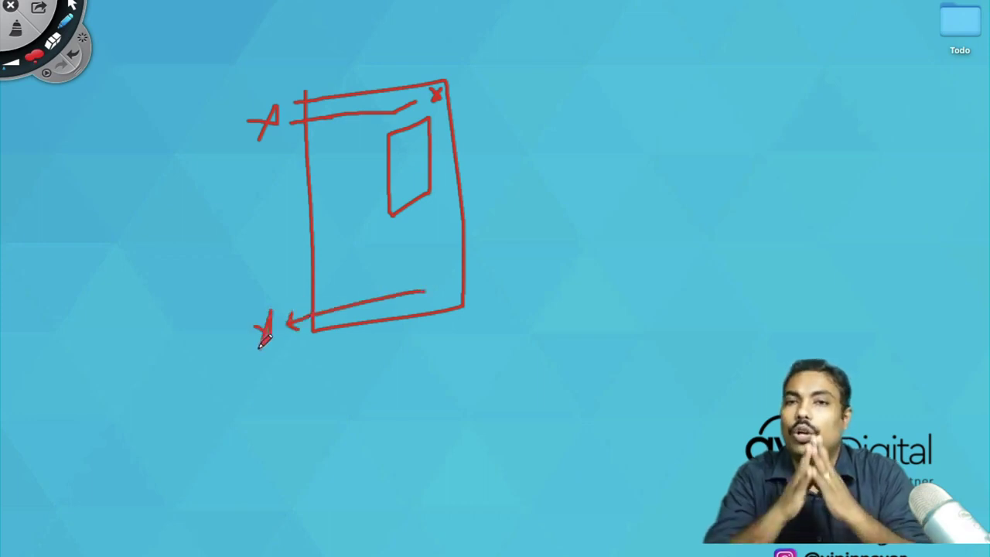
- Draw a submit button inside the form box with an arrow leading from it to a second page outline
mouse_move(400, 182)
mouse_down()
mouse_move(402, 194)
mouse_move(424, 178)
mouse_move(403, 185)
mouse_up()
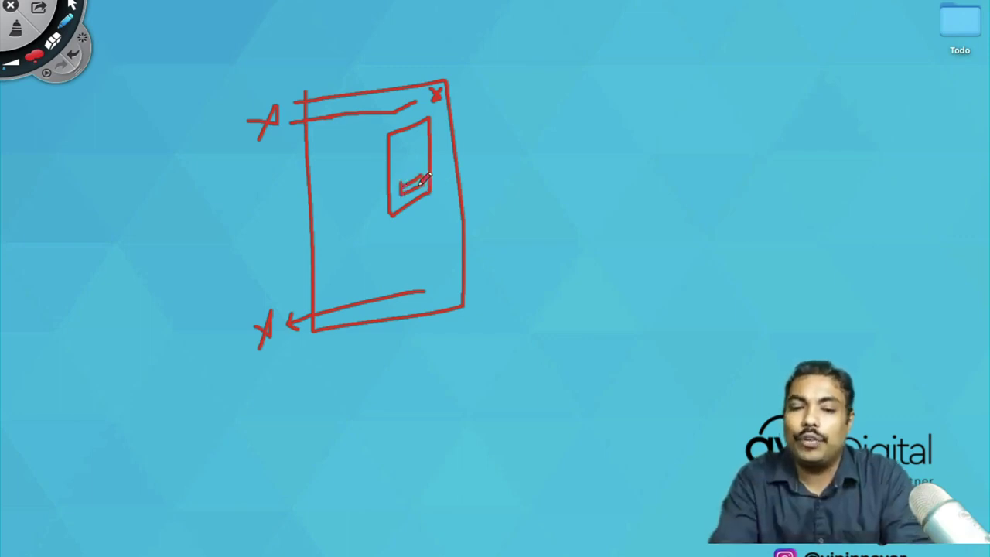
mouse_move(416, 184)
mouse_down()
mouse_move(418, 153)
mouse_move(593, 159)
mouse_move(585, 181)
mouse_move(602, 184)
mouse_up()
mouse_move(557, 209)
mouse_down()
mouse_move(617, 373)
mouse_move(699, 350)
mouse_move(690, 198)
mouse_move(559, 223)
mouse_up()
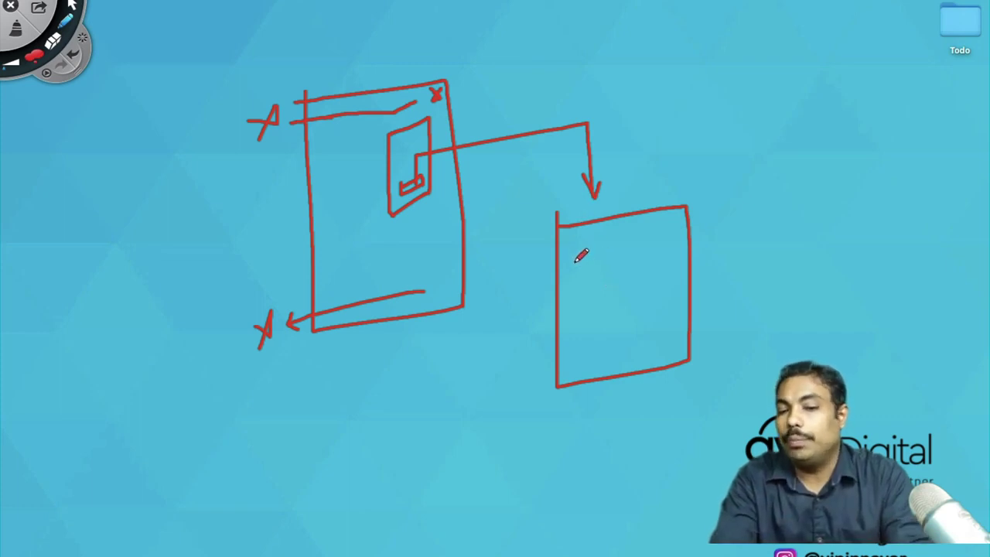
- Label the second page outline as the thank-you page with an underline and draw an upward arrow into its lower edge
mouse_move(580, 252)
mouse_down()
mouse_move(605, 239)
mouse_move(622, 245)
mouse_move(667, 213)
mouse_move(656, 255)
mouse_up()
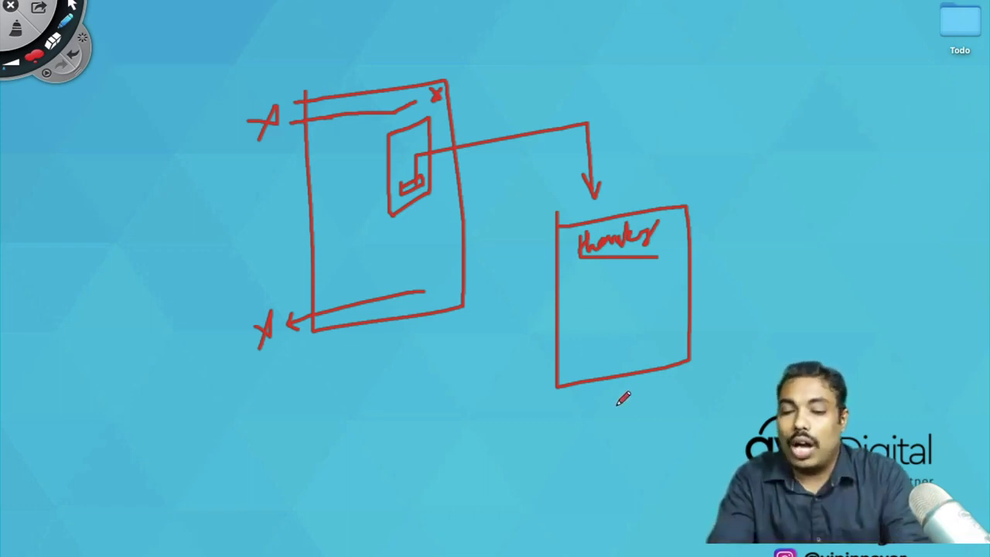
mouse_move(617, 460)
mouse_down()
mouse_move(618, 338)
mouse_move(634, 358)
mouse_up()
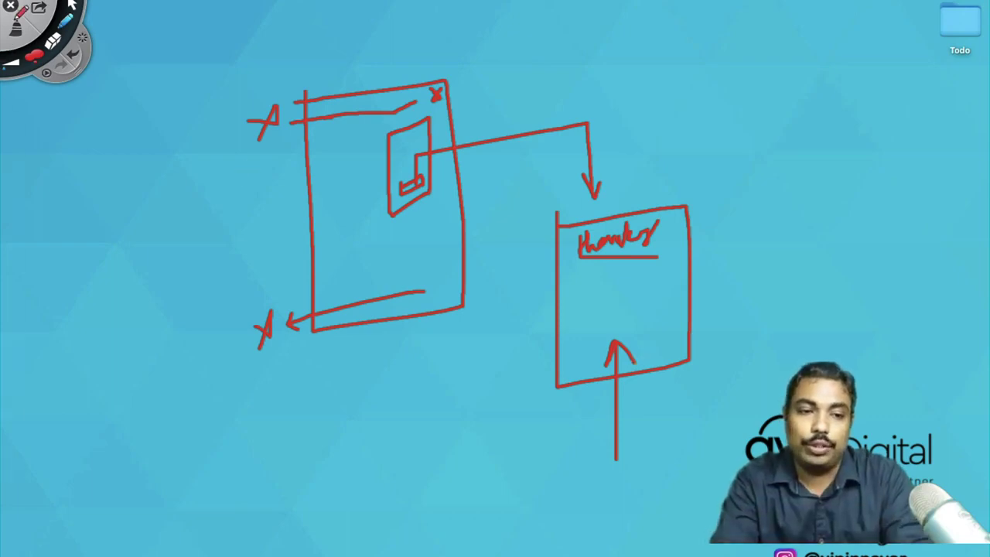
- Clear the sketch, close the drawing tool and return to the Google Ads tag setup page
click(16, 29)
click(10, 6)
key(ctrl+Right)
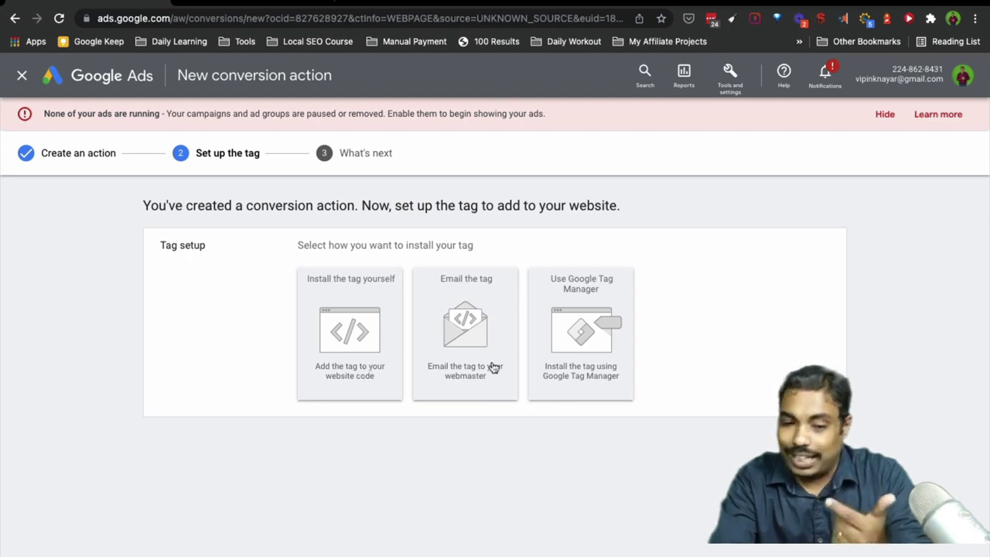
- Choose Google Tag Manager as the tag installation method and open a new browser tab
click(602, 376)
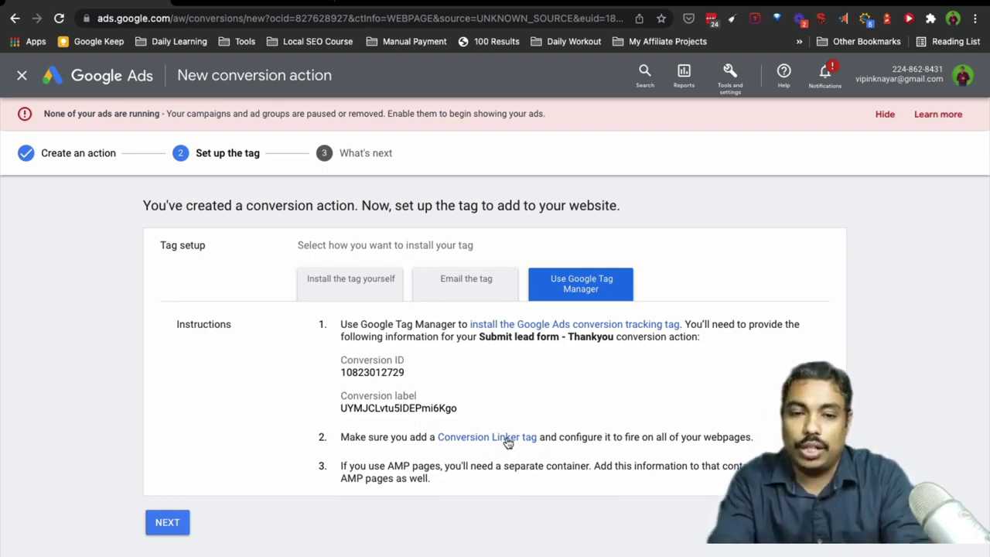
click(256, 2)
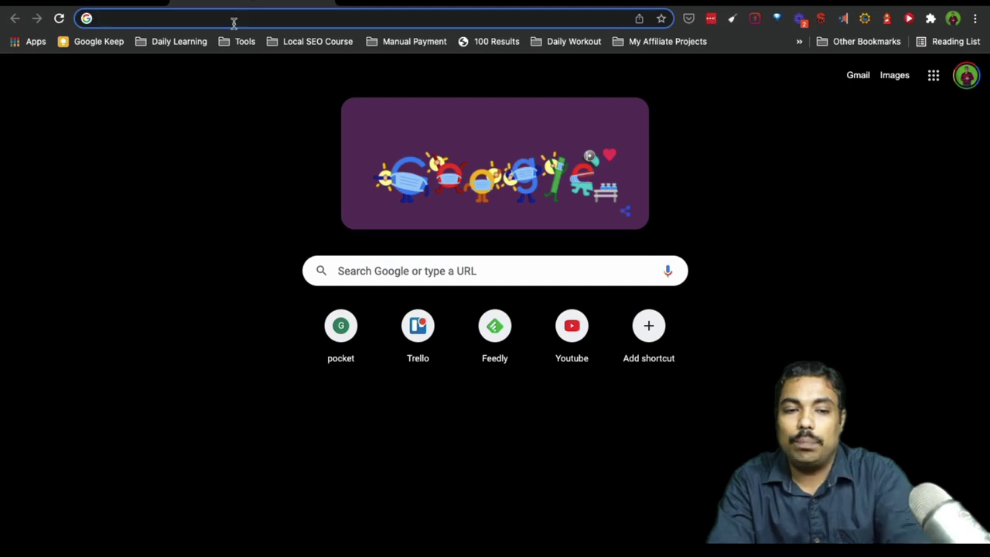
- Search the web for "google tag manager", open Google Tag Manager and enter the web container of the last listed account
text(google)
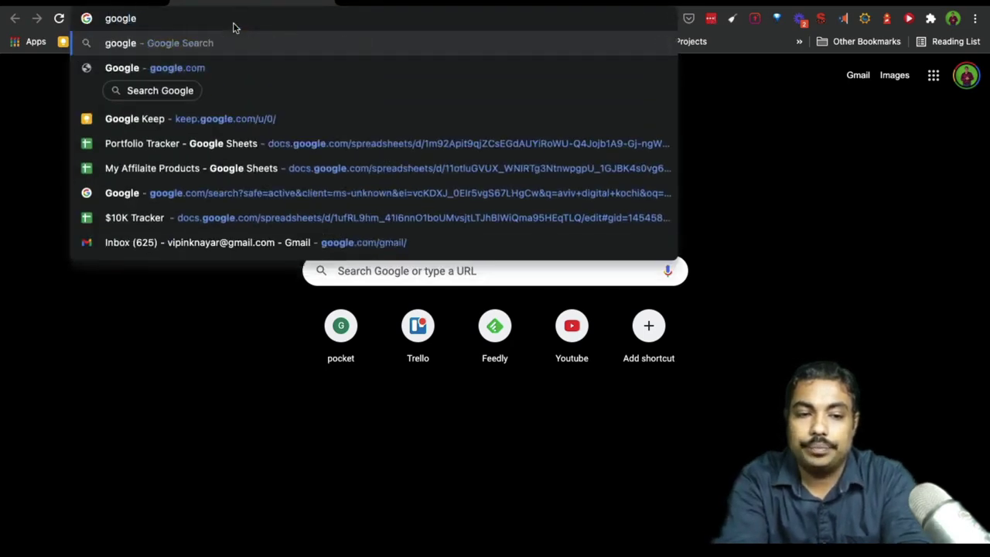
text( tag manager)
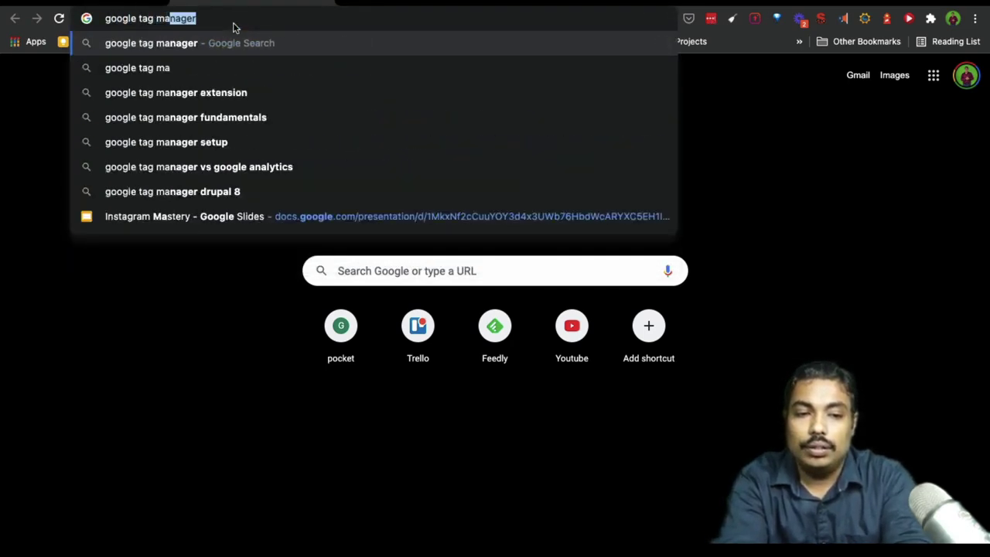
key(Return)
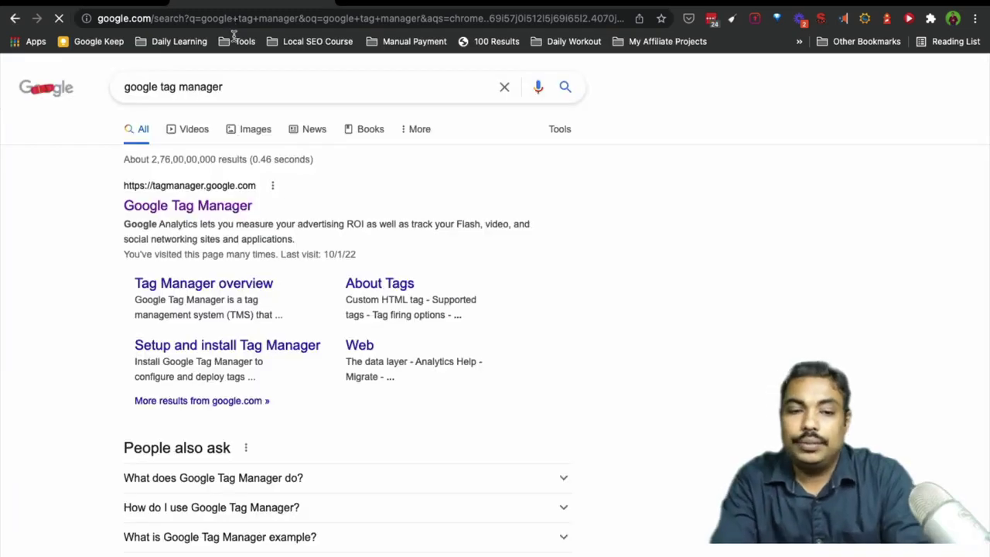
click(186, 208)
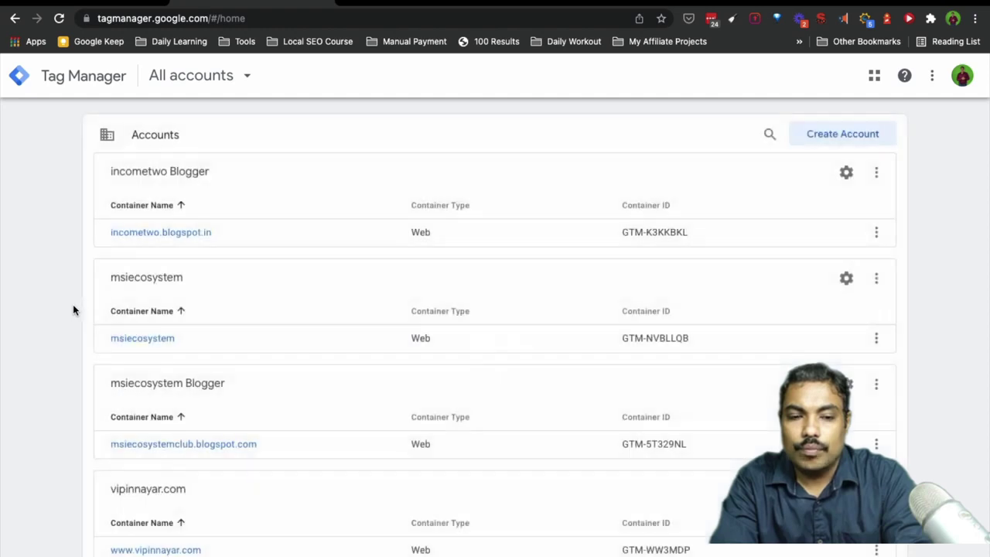
scroll(193, 480, down, 1)
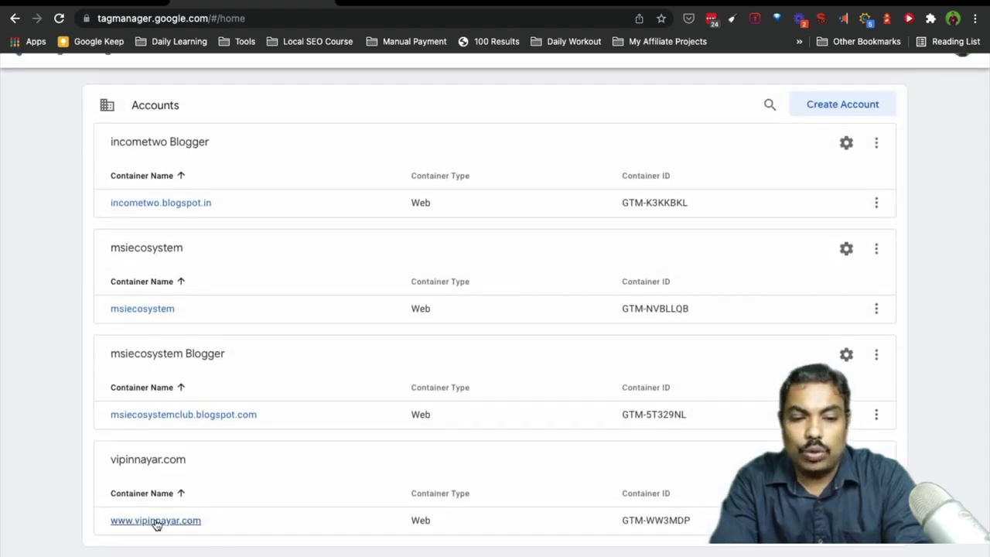
click(156, 523)
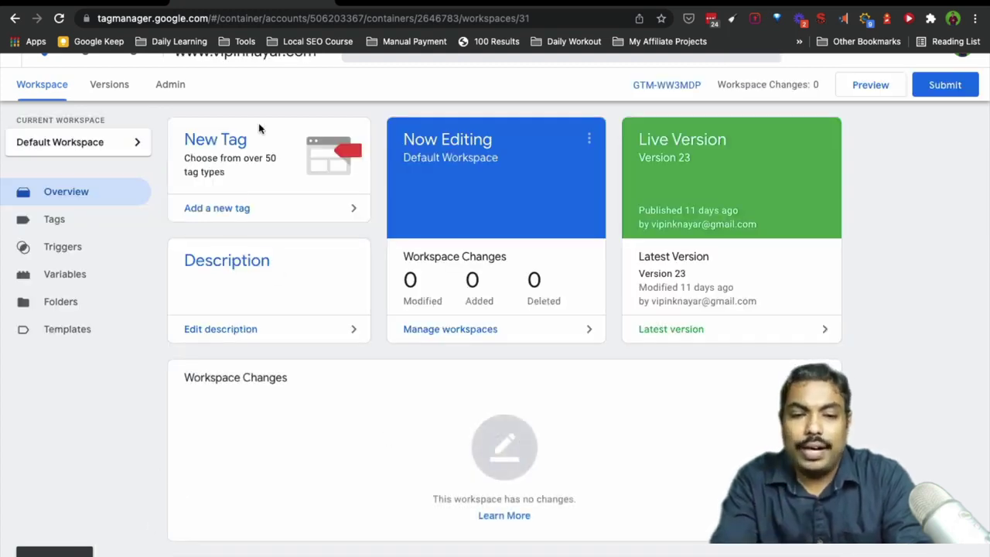
- Start a new tag of type Conversion Linker and enable only linking on all page URLs
click(217, 145)
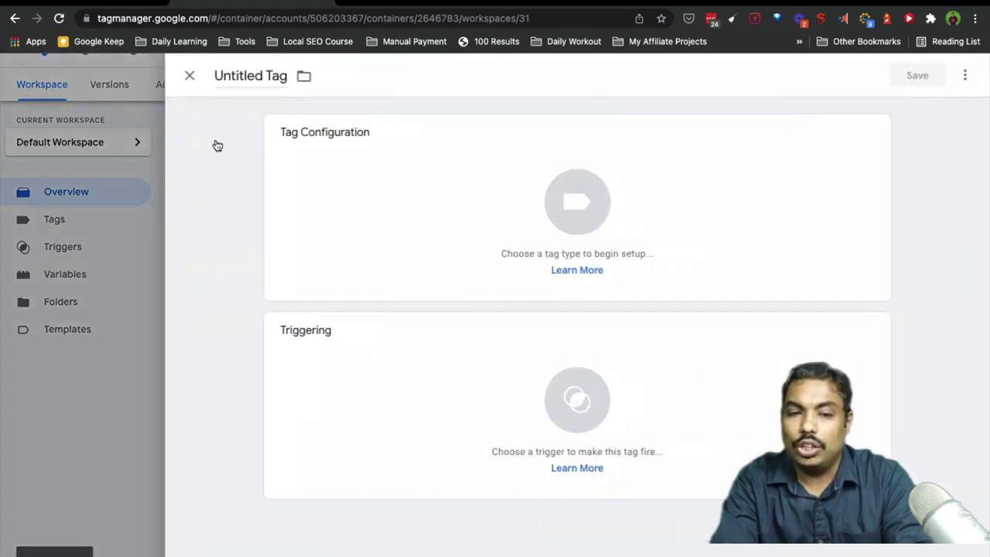
click(479, 224)
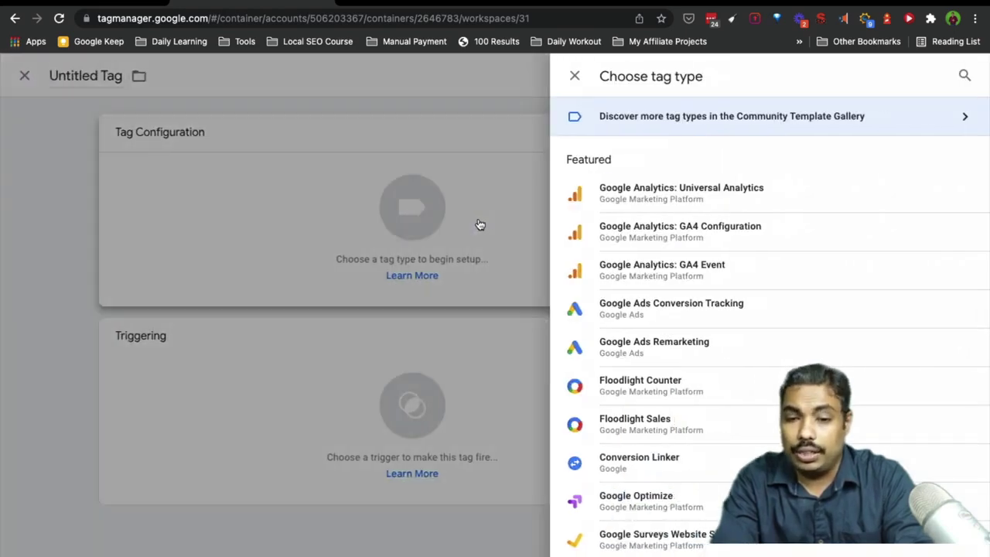
scroll(671, 455, down, 1)
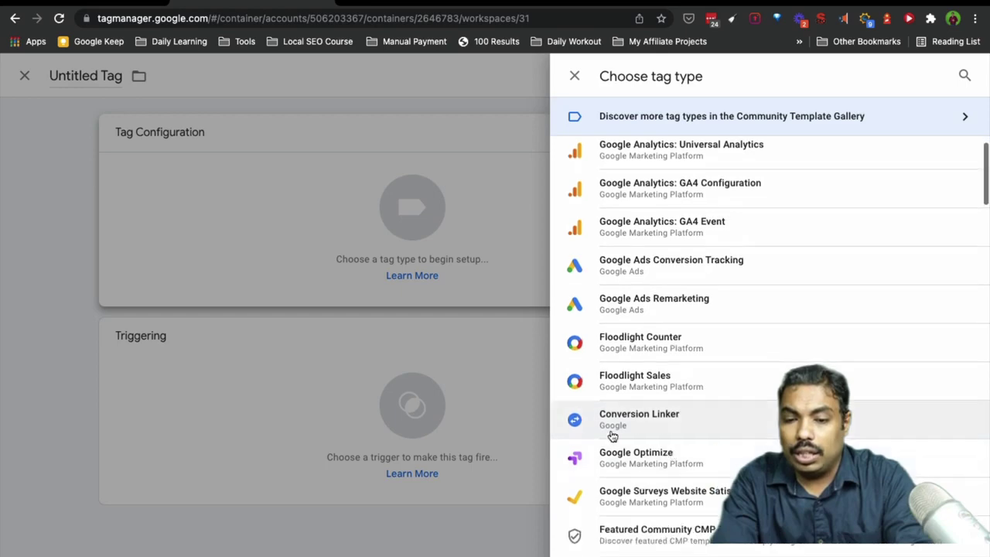
click(656, 424)
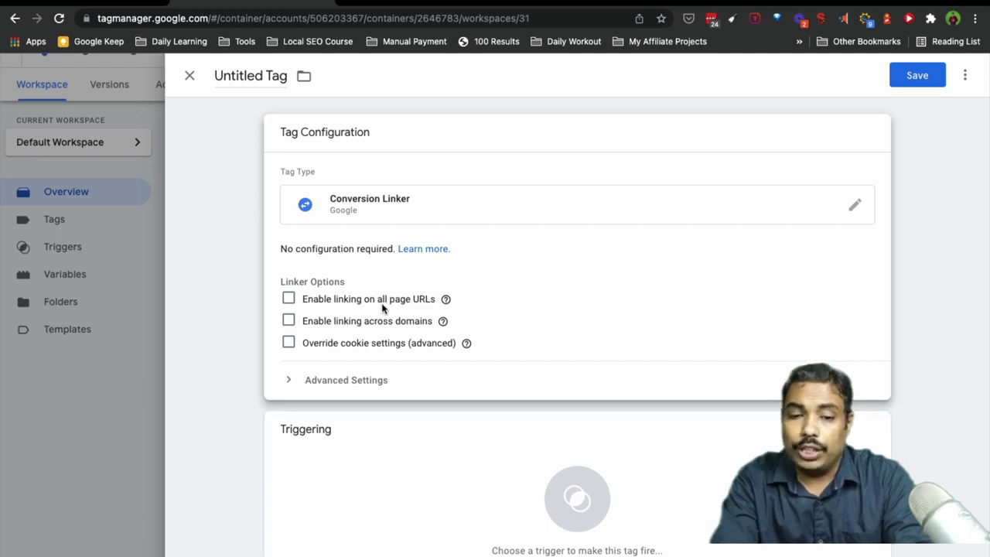
click(288, 299)
click(290, 323)
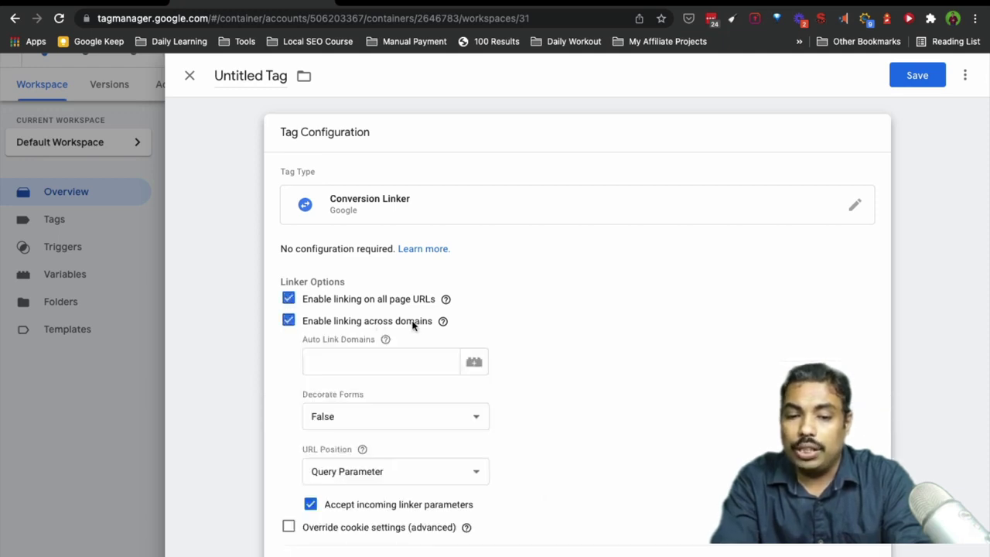
click(288, 323)
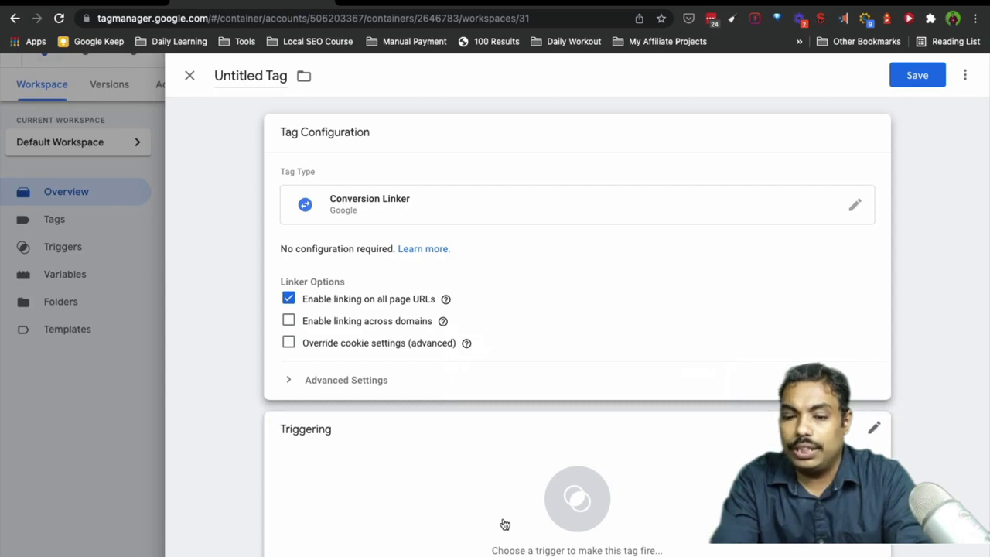
- Assign the All Pages trigger to the Conversion Linker tag, and discard the tag without saving
click(469, 530)
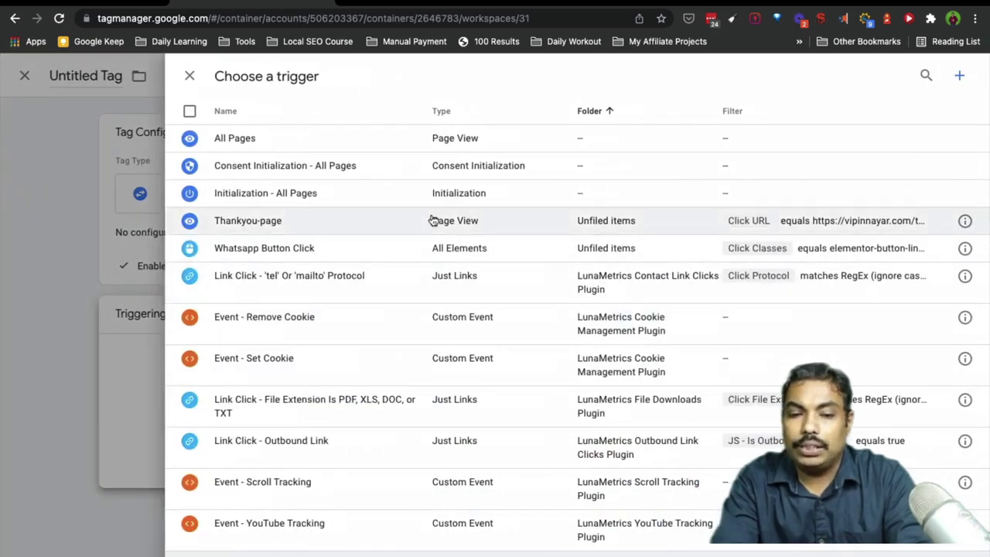
click(349, 139)
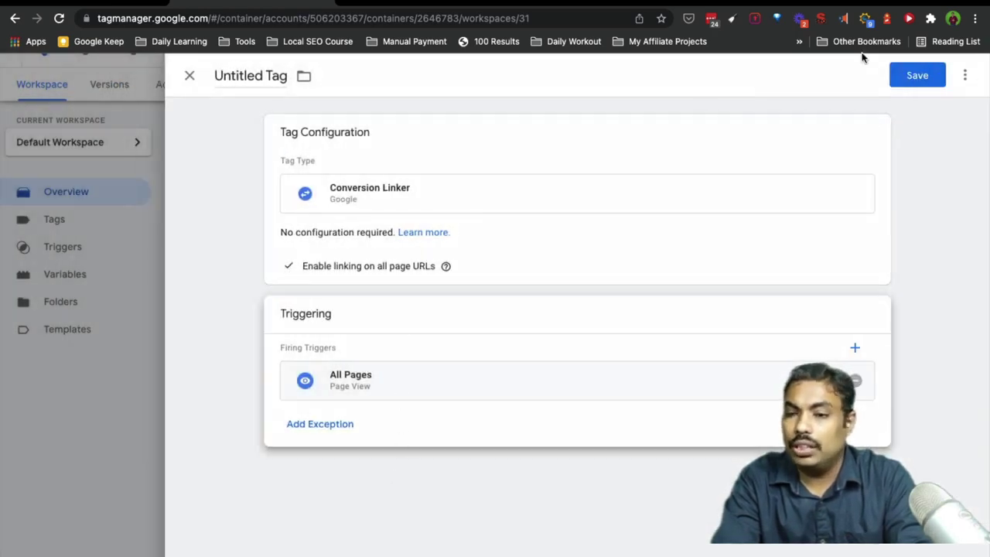
click(919, 76)
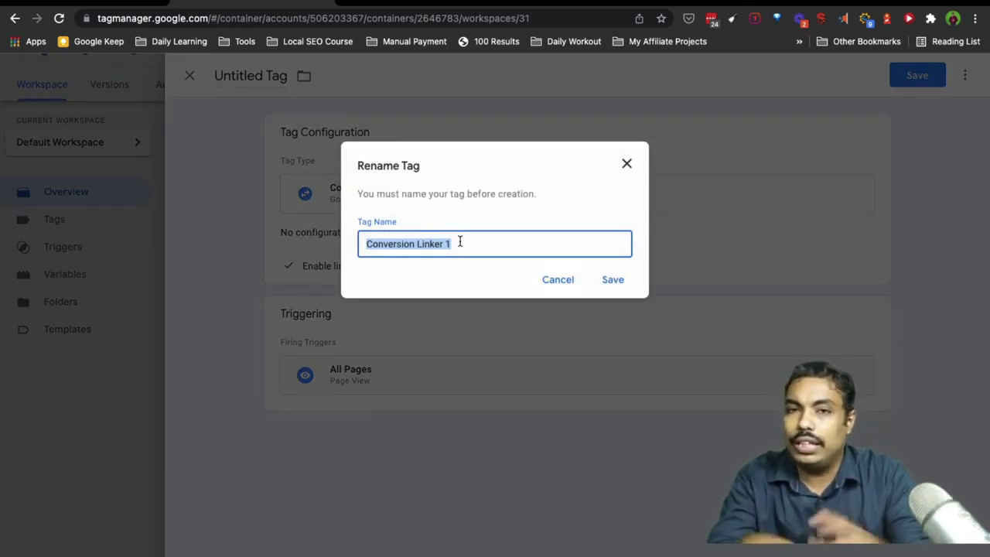
click(628, 165)
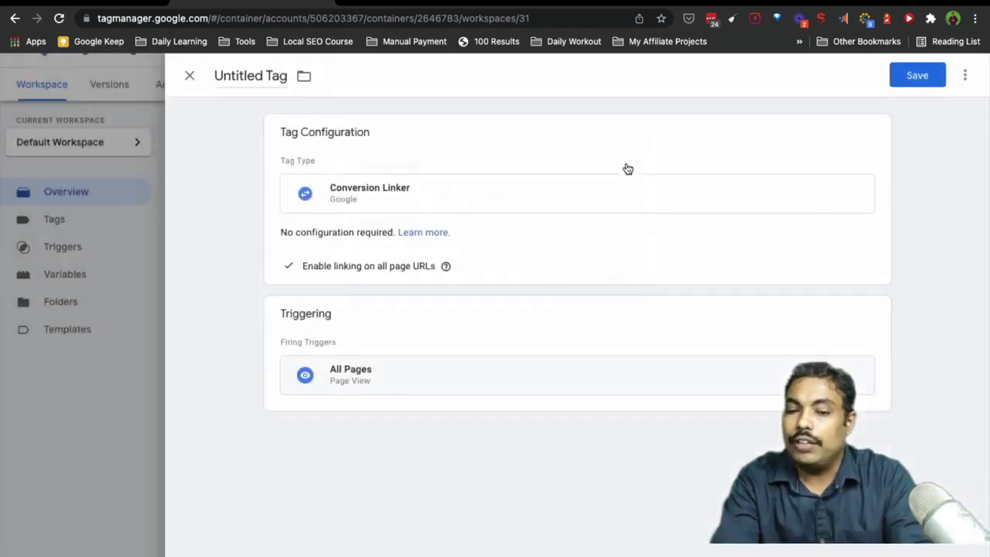
click(188, 77)
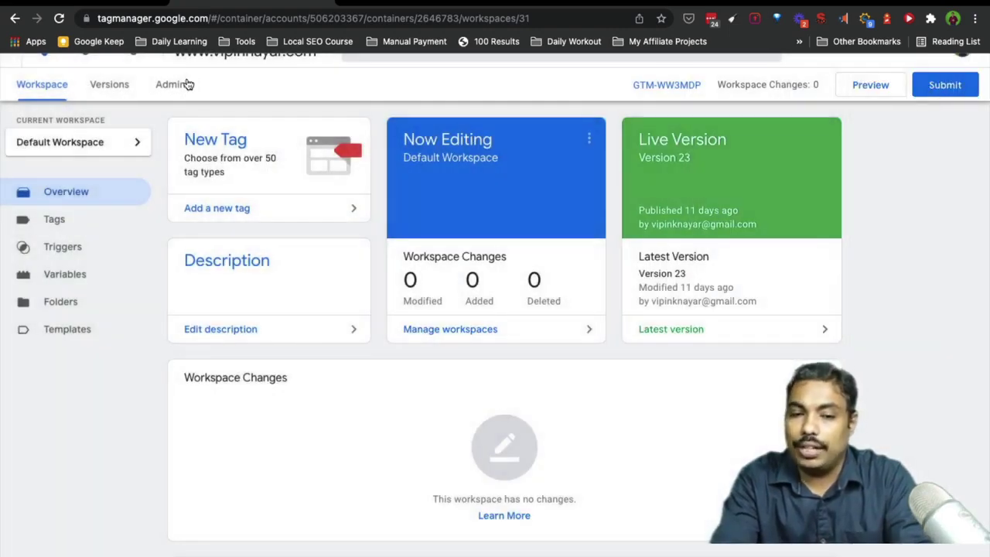
- Look through the container's existing tags, and start a new tag of type Google Ads Conversion Tracking from the workspace overview
click(61, 224)
scroll(300, 418, down, 4)
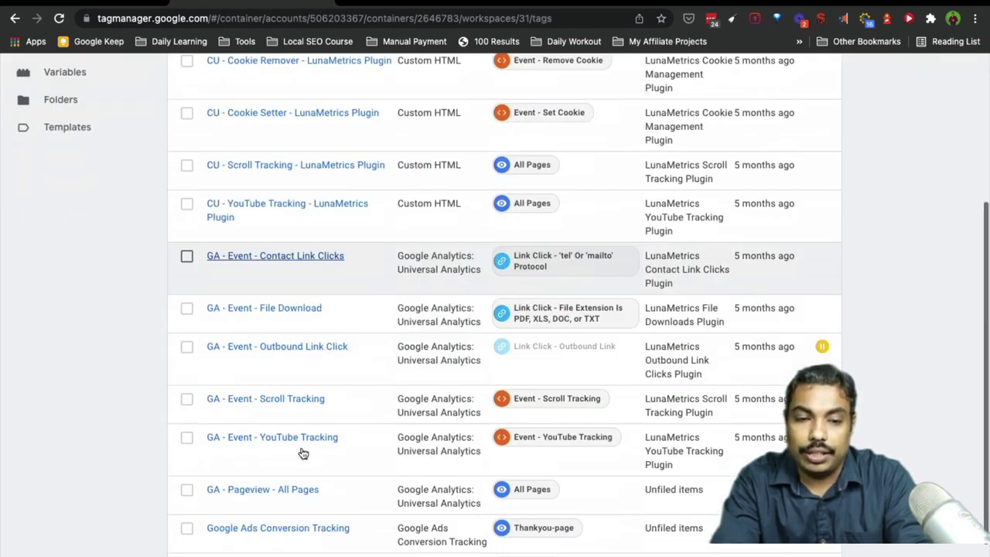
scroll(303, 230, up, 5)
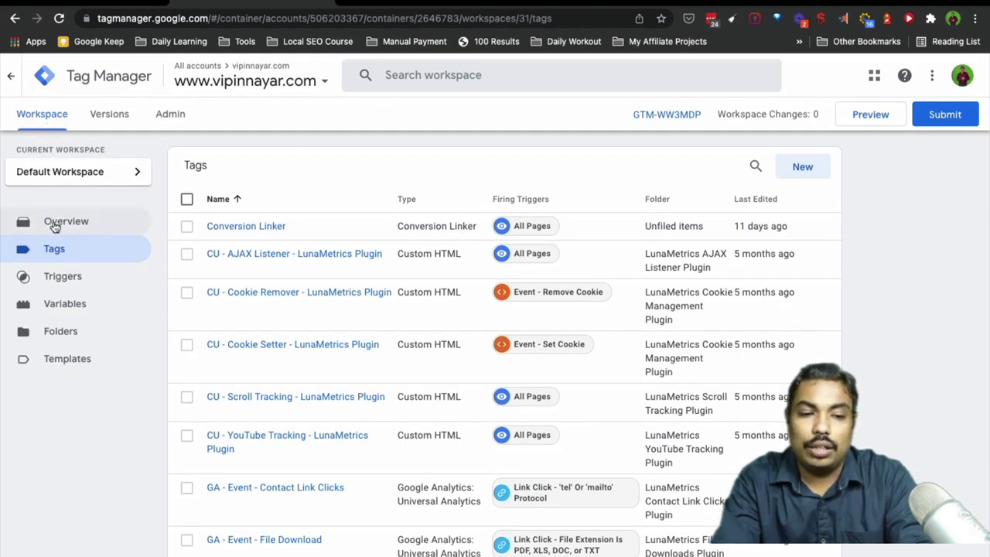
click(48, 115)
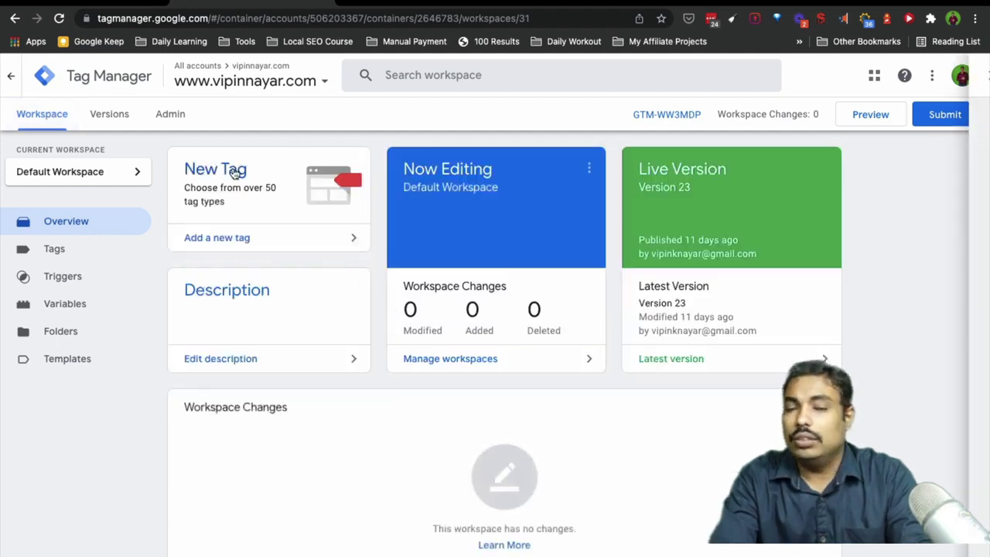
click(240, 173)
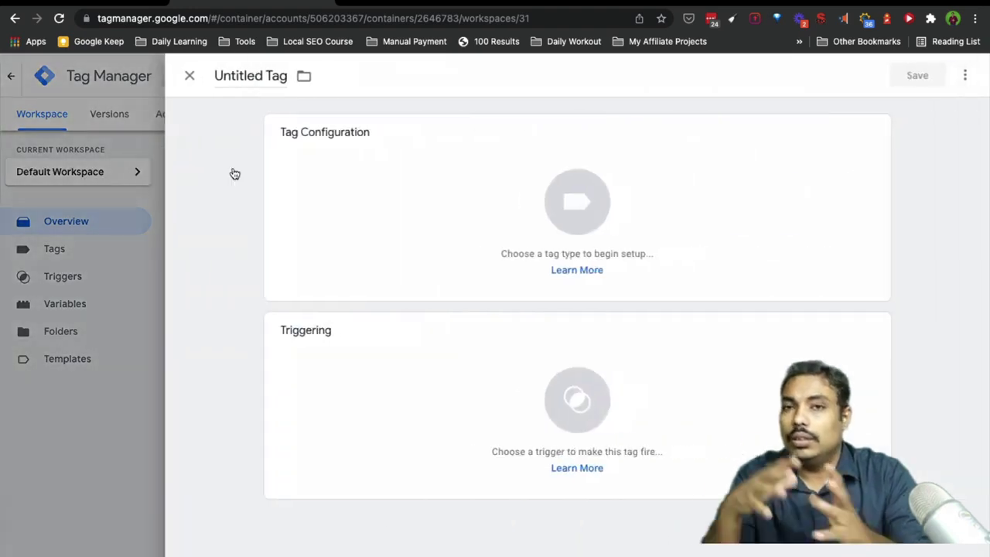
click(484, 215)
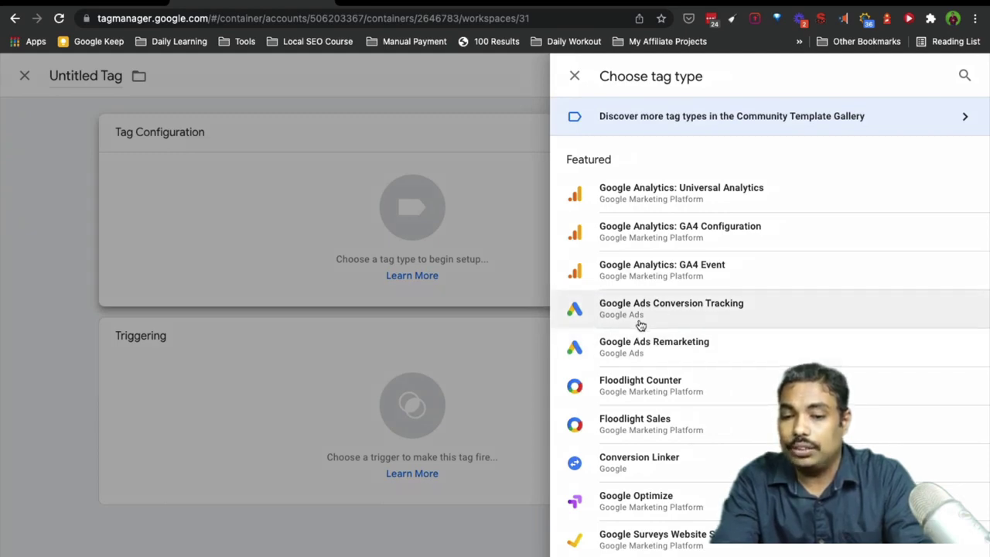
click(699, 319)
- Copy the conversion ID from the Google Ads tag setup page into the tag's Conversion ID in Tag Manager
click(317, 298)
click(317, 357)
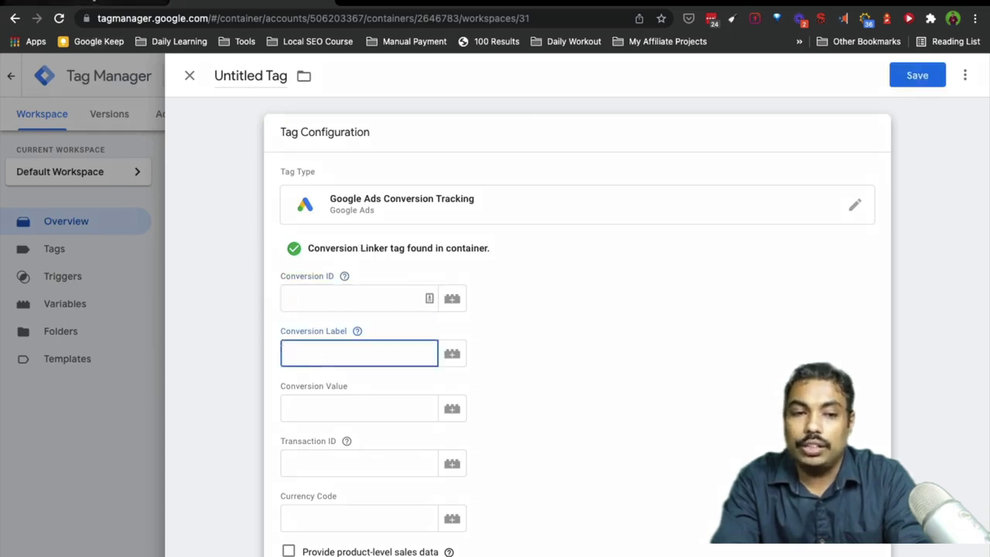
click(96, 5)
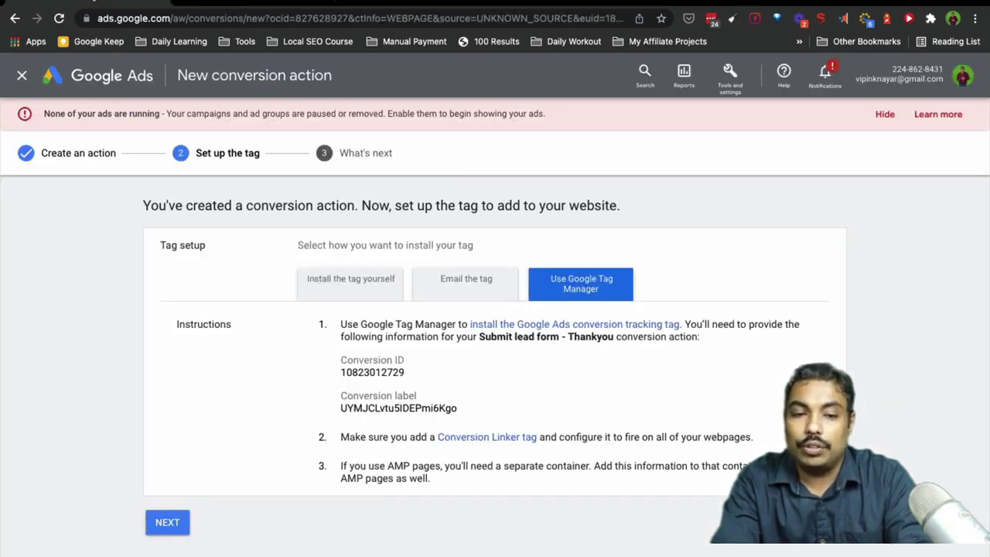
double_click(369, 372)
key(ctrl+c)
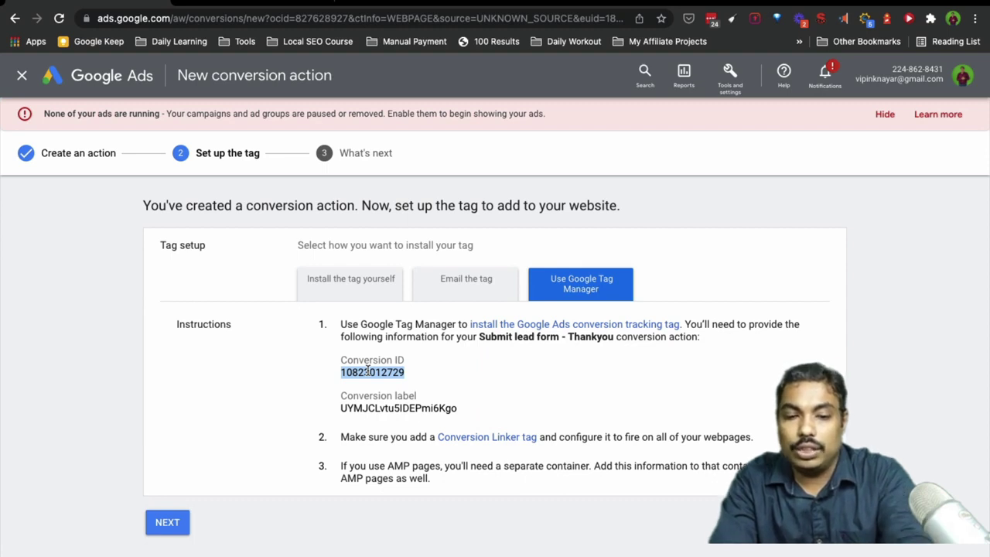
click(257, 4)
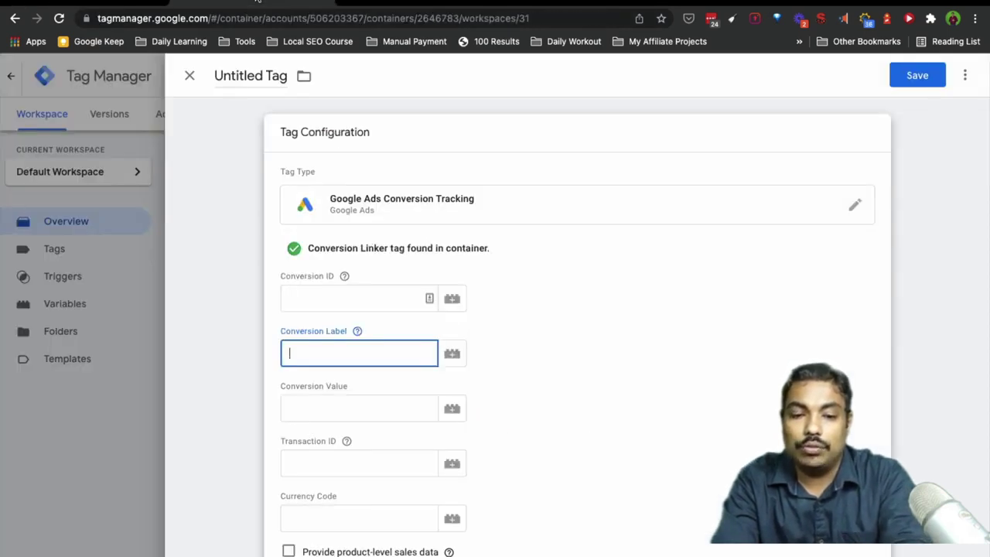
click(336, 302)
key(ctrl+v)
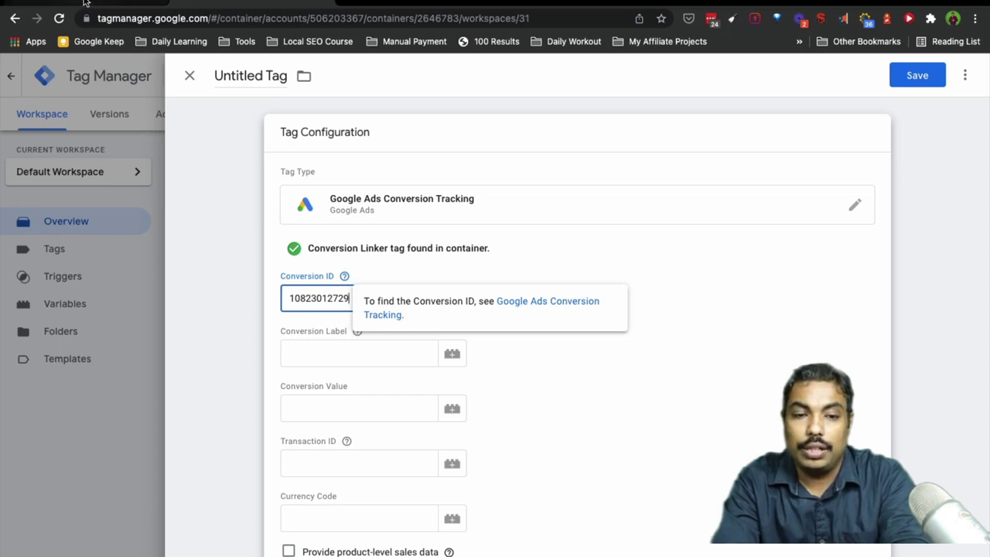
- Copy the conversion label from the Google Ads tag setup page into the tag's Conversion Label, and close the configuration for editing
click(147, 4)
double_click(371, 408)
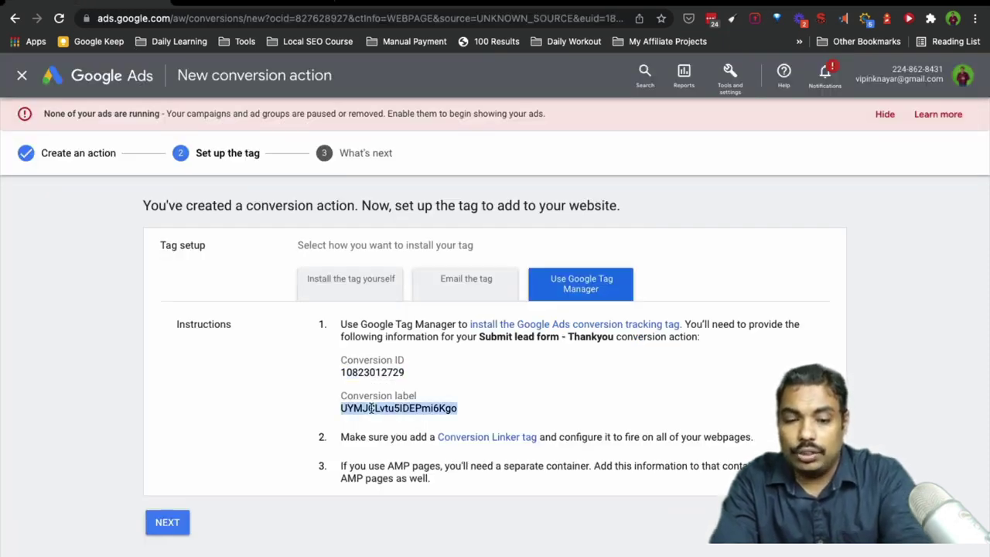
click(243, 5)
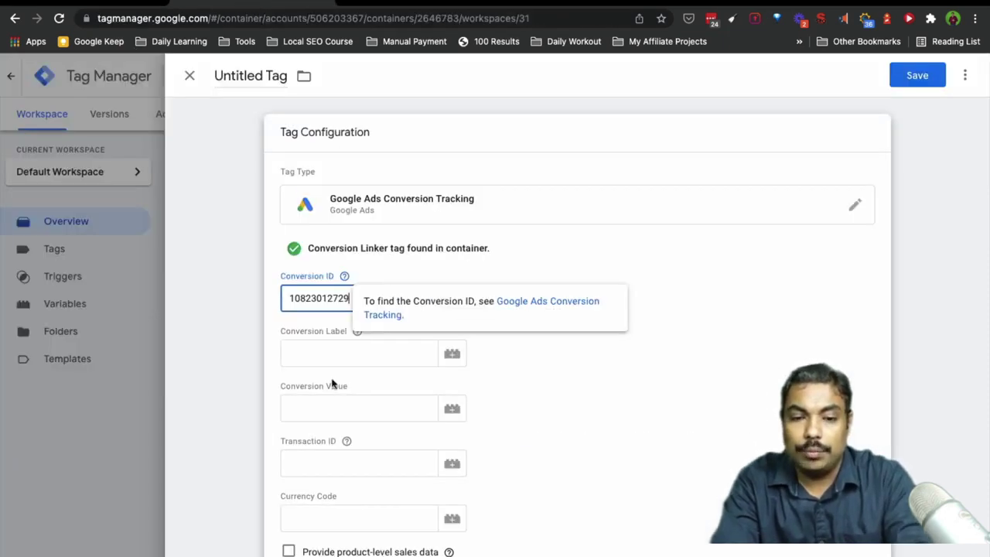
click(324, 350)
text(UYMJCLvtu5IDEPmkk6gp)
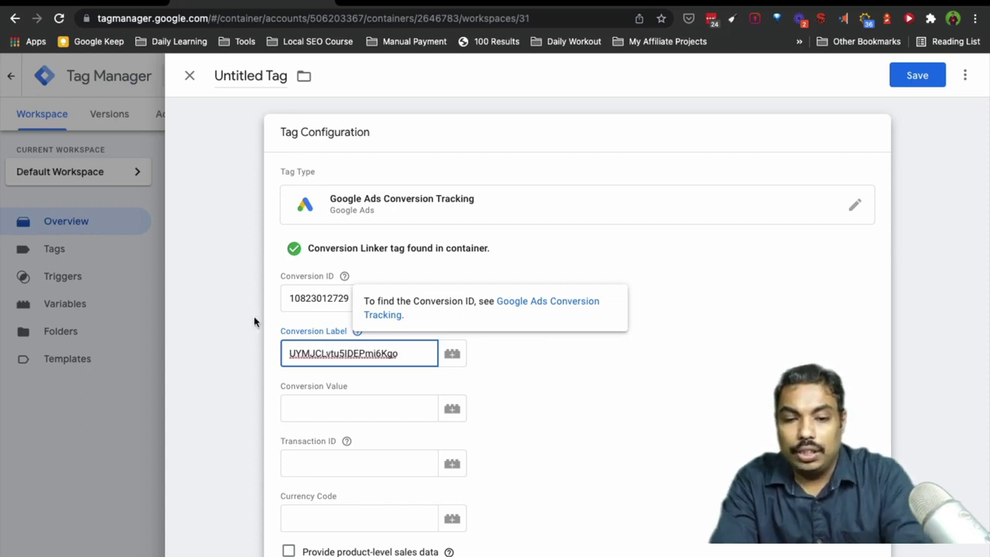
click(254, 321)
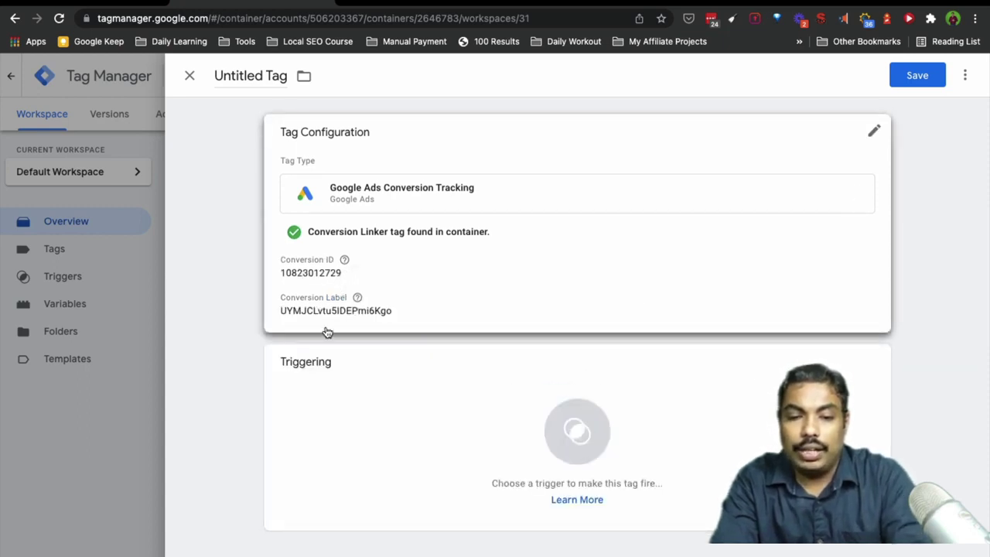
- Create a new trigger for the conversion tracking tag and set its type to Page View
click(510, 452)
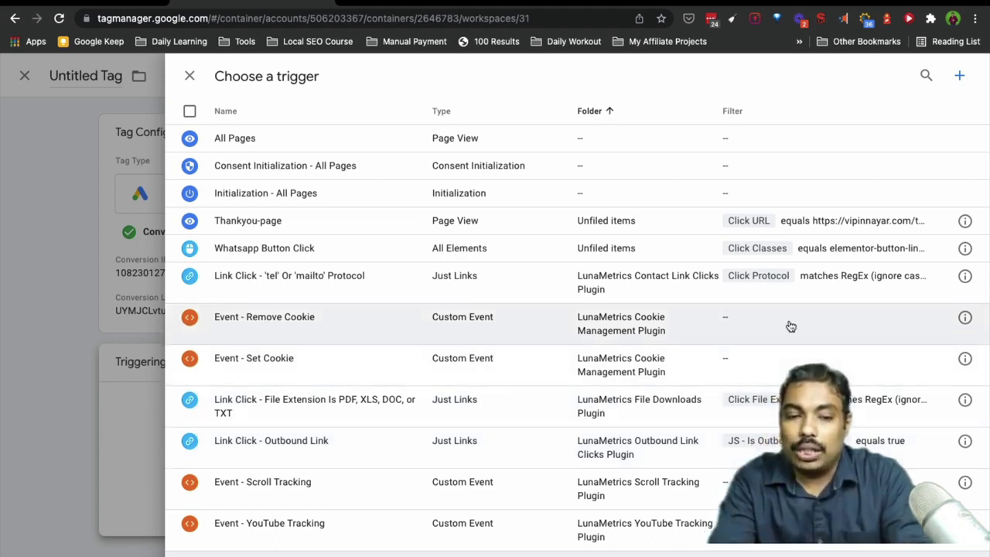
click(959, 78)
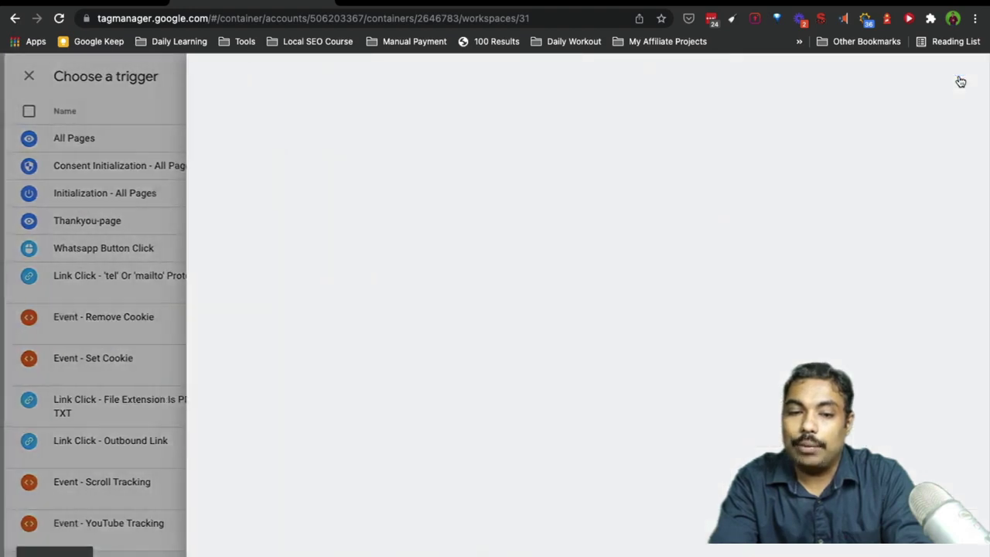
click(476, 237)
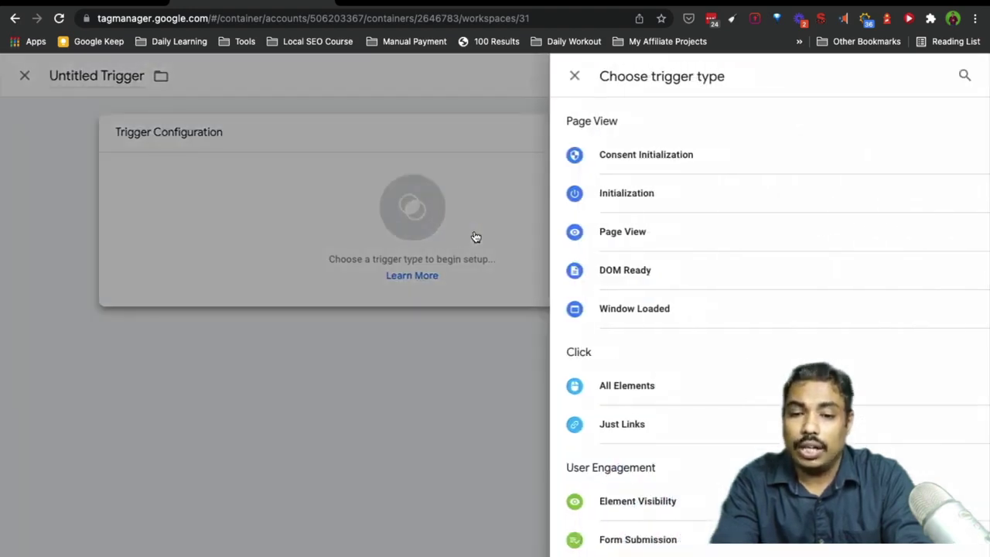
click(614, 241)
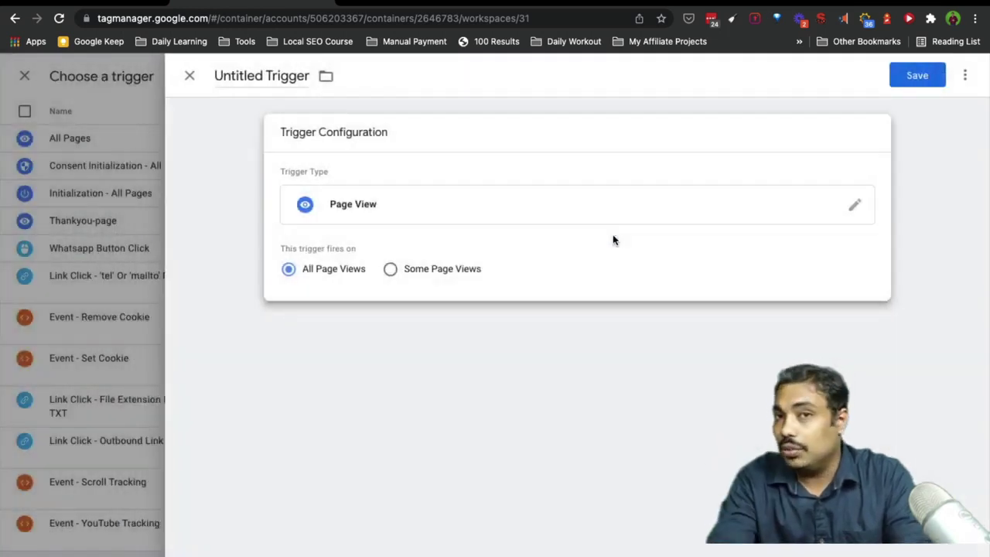
- Make the trigger fire on some page views where Click URL equals the site's full https address ending in /thankyou
click(391, 270)
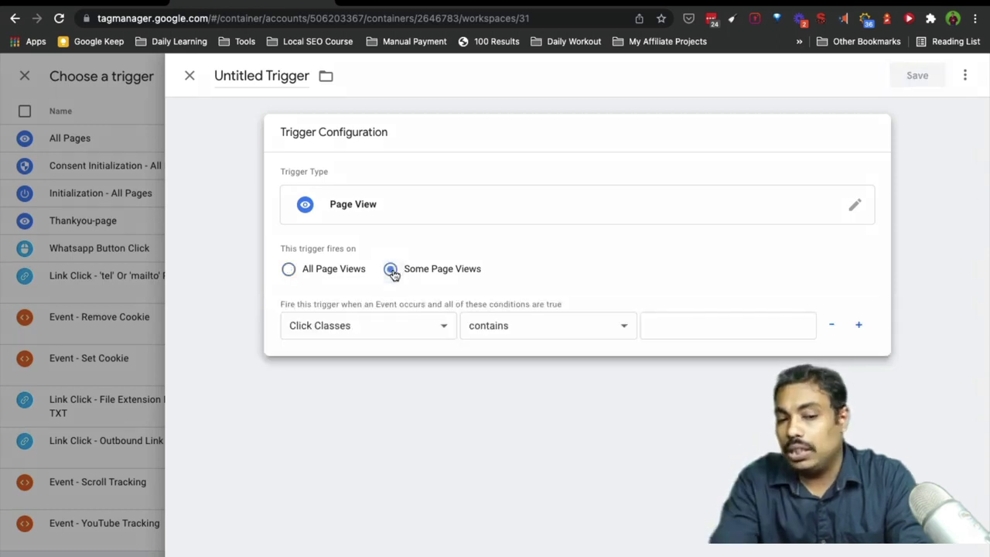
click(349, 331)
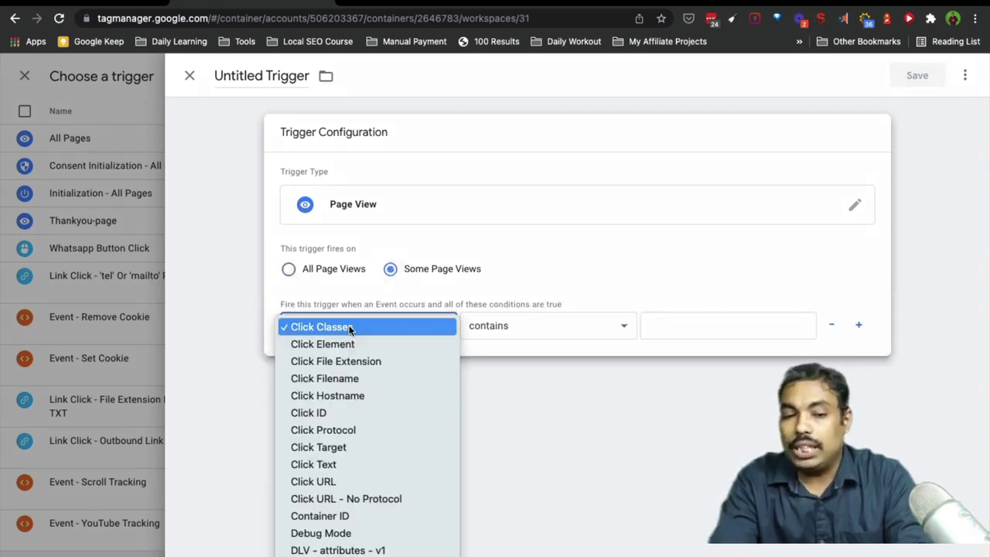
click(322, 482)
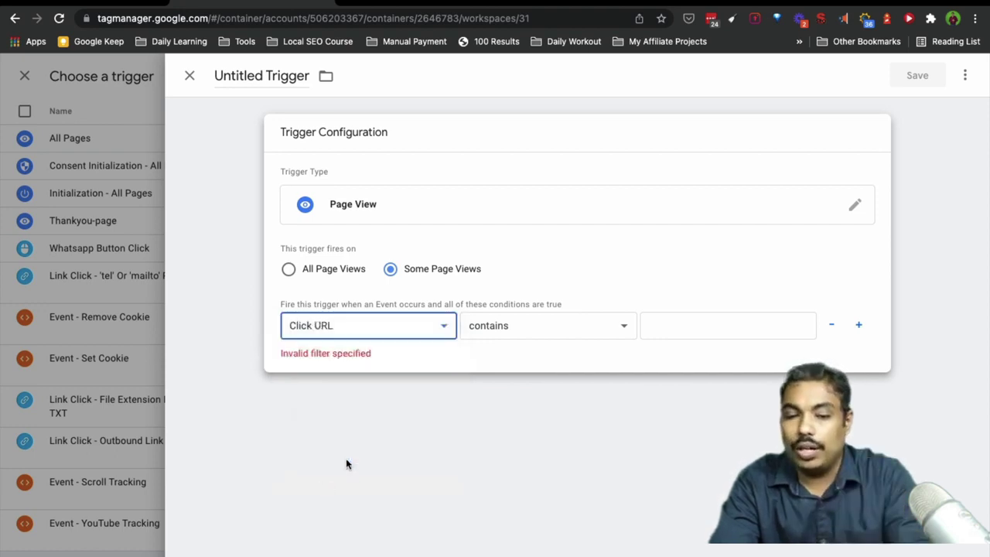
click(518, 327)
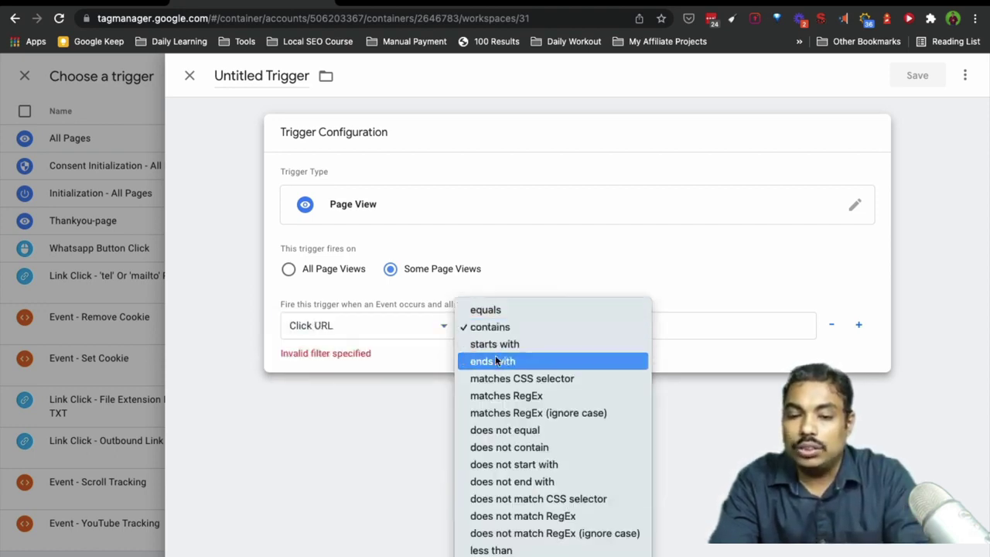
click(493, 310)
click(684, 328)
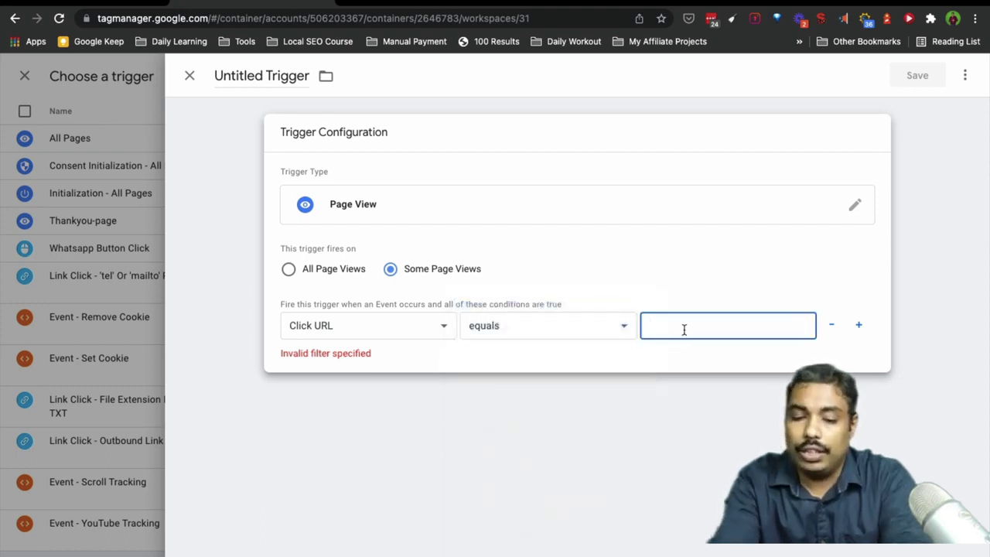
text(https://vipinnayar.com/thankyou)
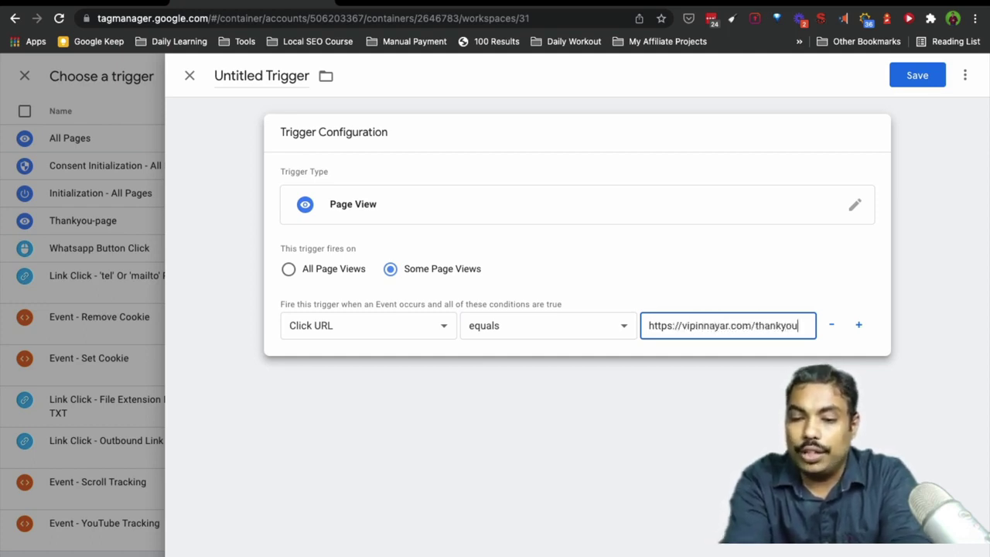
- Copy the trigger's thank-you URL and open it in a new browser tab to check the page
key(super+a)
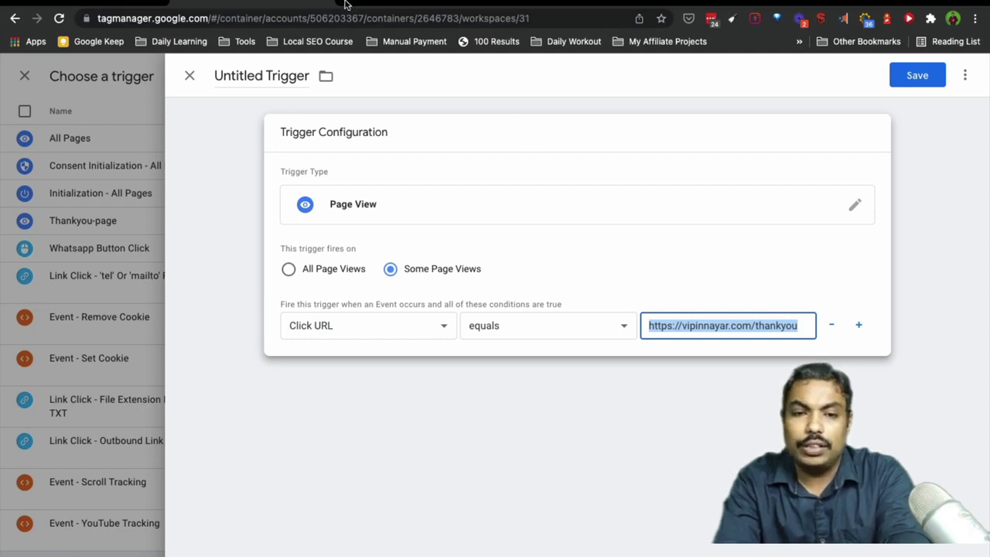
key(super+c)
key(super+t)
key(super+v)
key(Return)
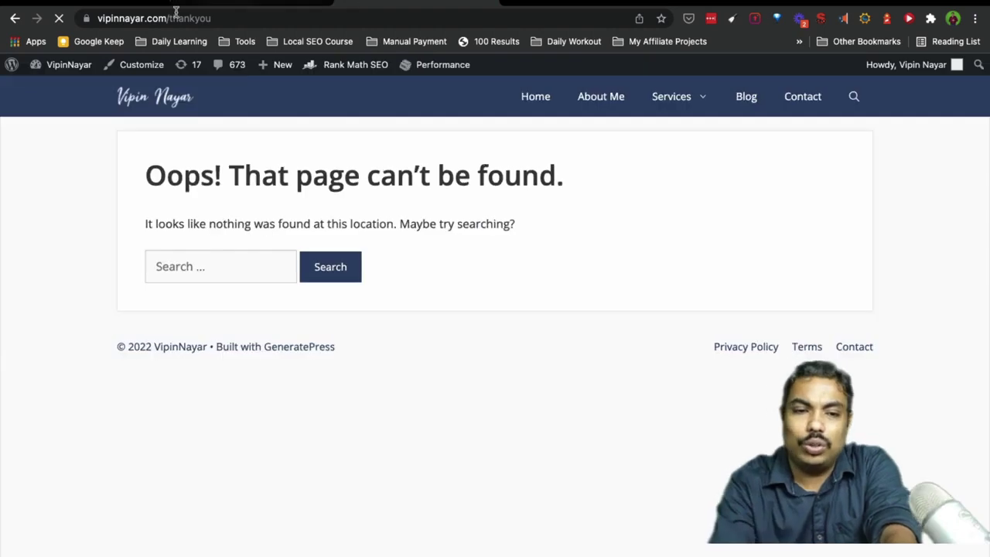
- Try to load the site's thank-you page under the hyphenated path /thank-you, and stop the page loading
click(196, 21)
click(196, 21)
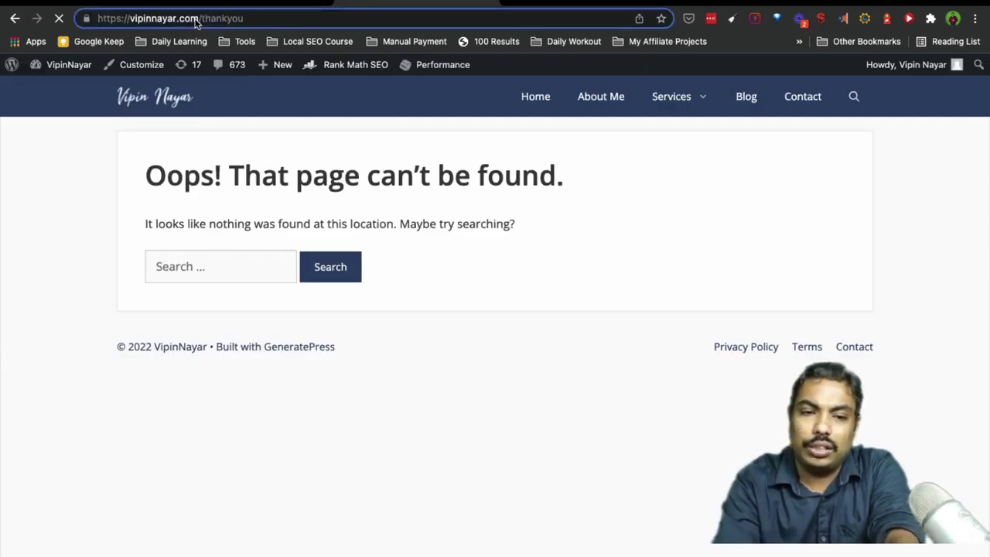
text(-)
key(Return)
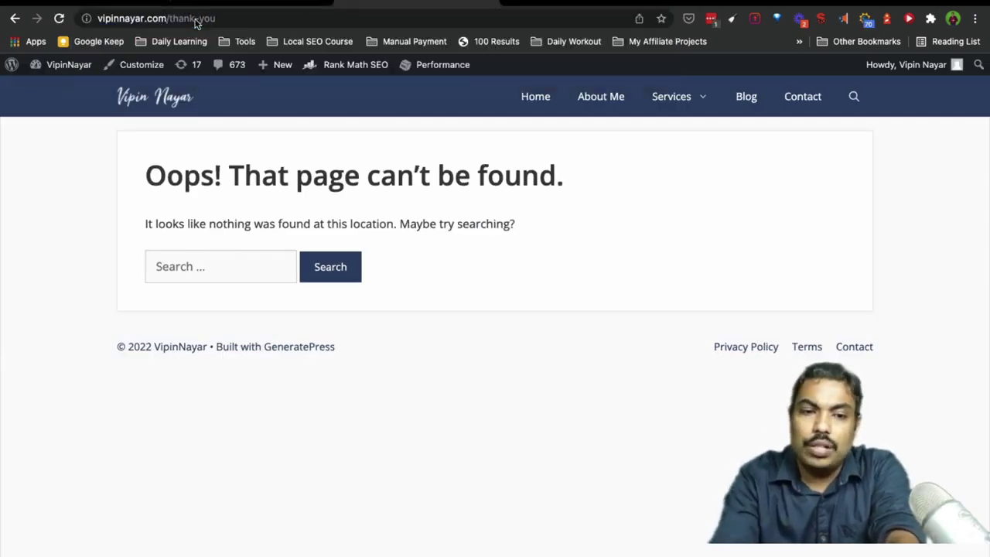
click(202, 18)
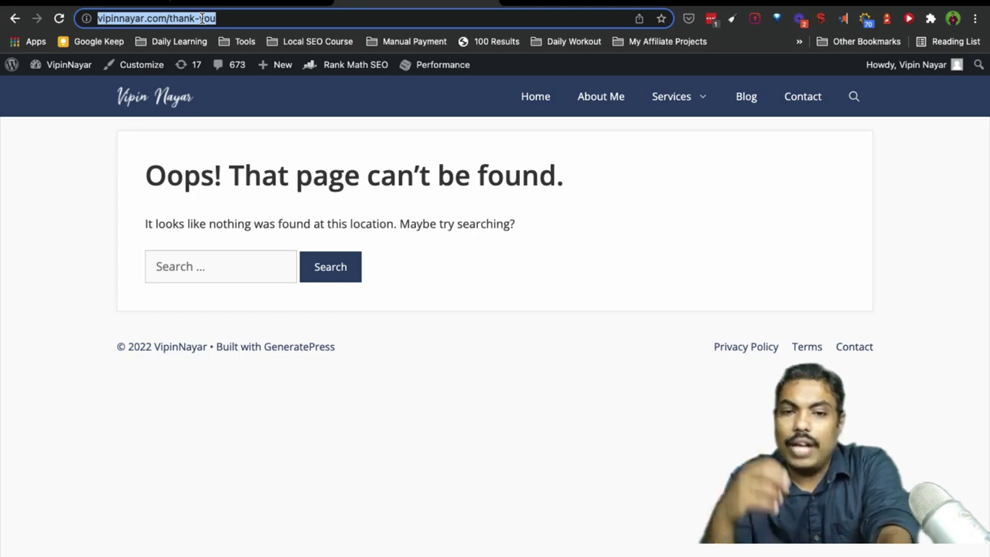
click(238, 18)
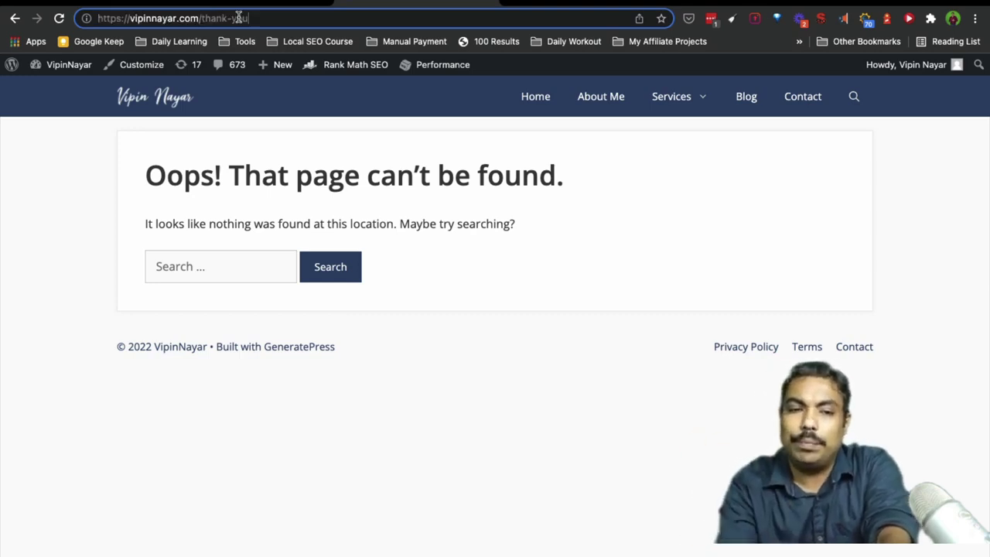
key(Return)
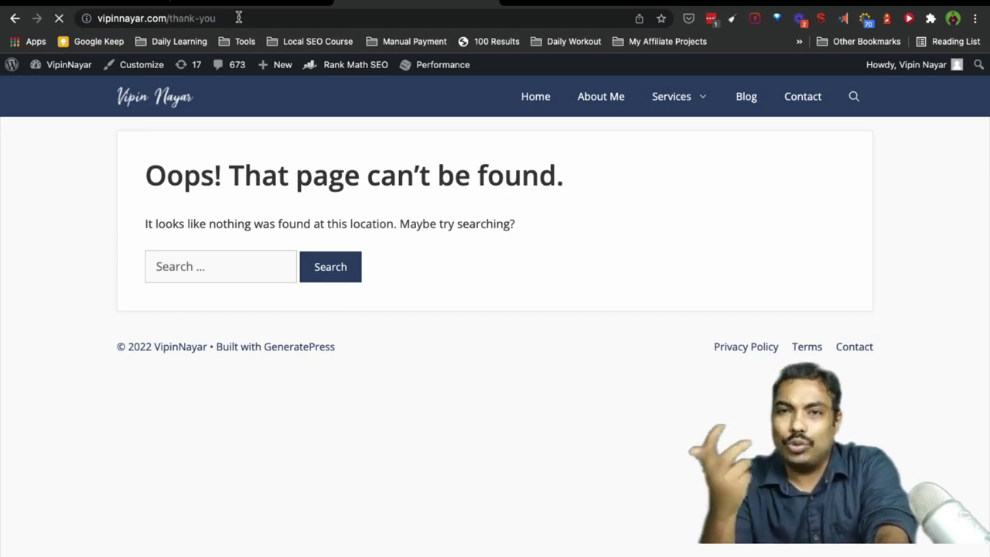
click(238, 18)
key(Return)
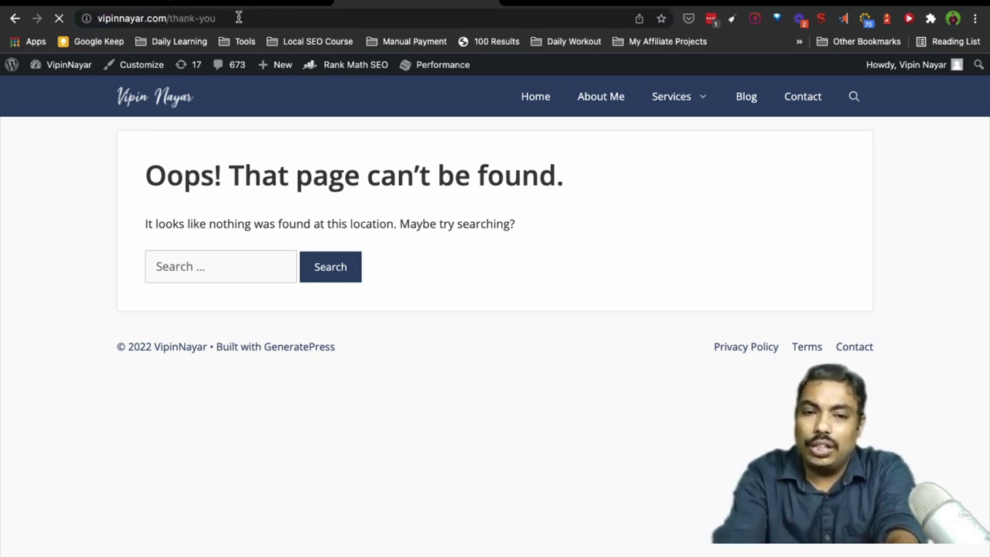
click(59, 20)
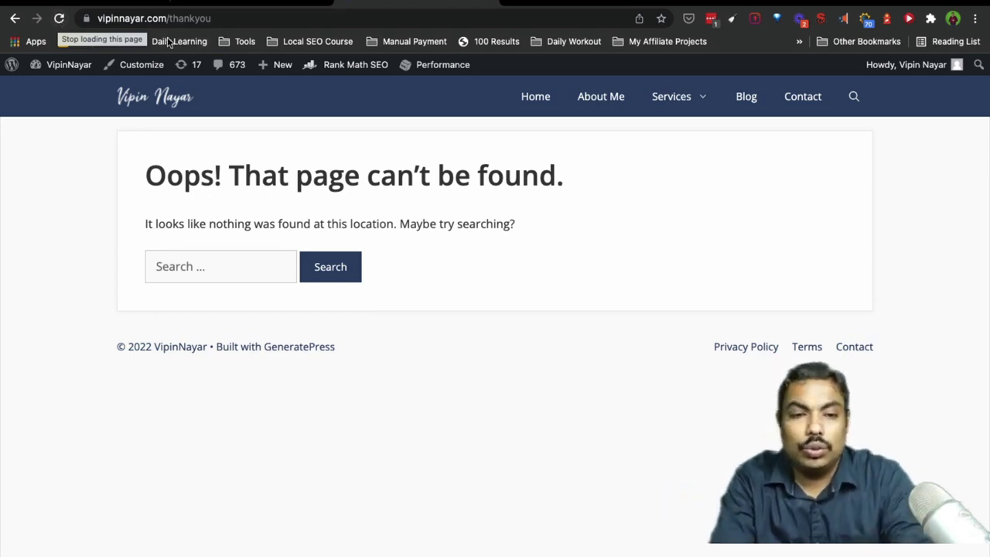
- Correct the page address from /thankyou to /thank-you, load it and check its exact URL
click(197, 18)
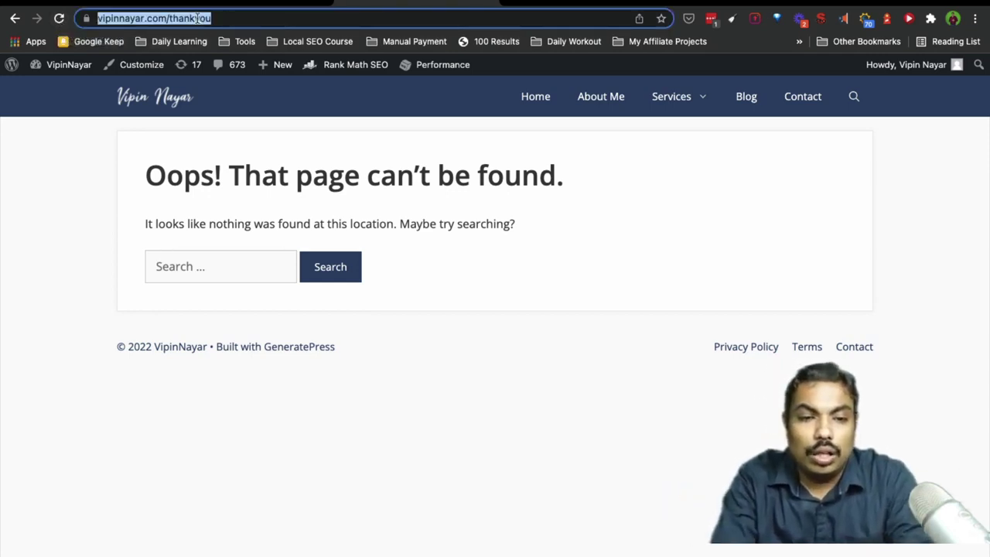
click(203, 18)
text(-)
key(Return)
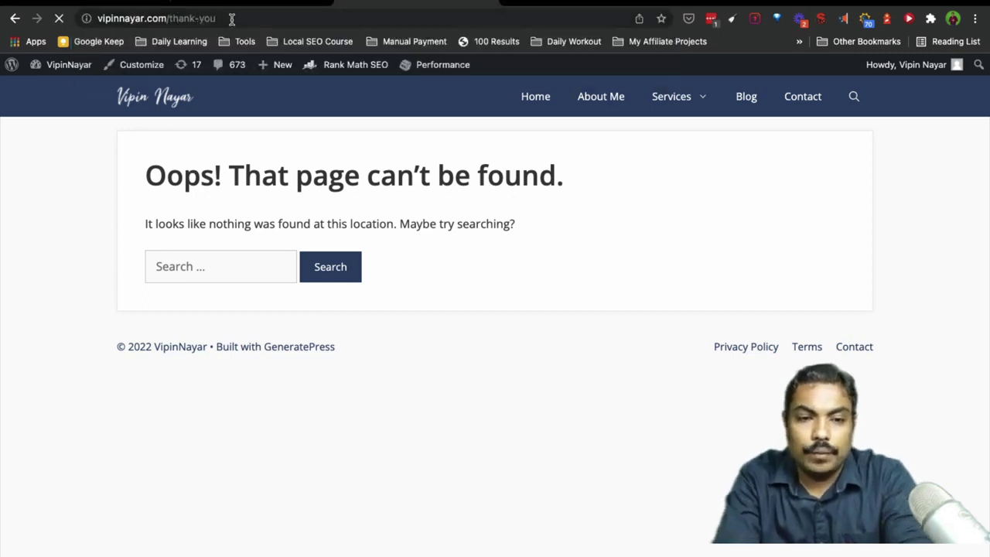
click(232, 18)
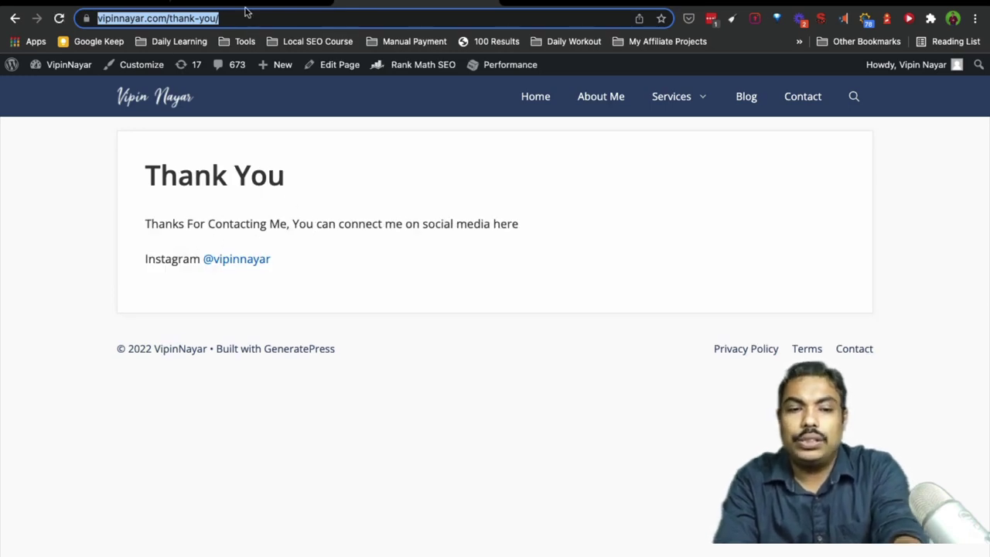
- Return to Tag Manager and change the path in the trigger's URL condition to /thank-you
click(141, 4)
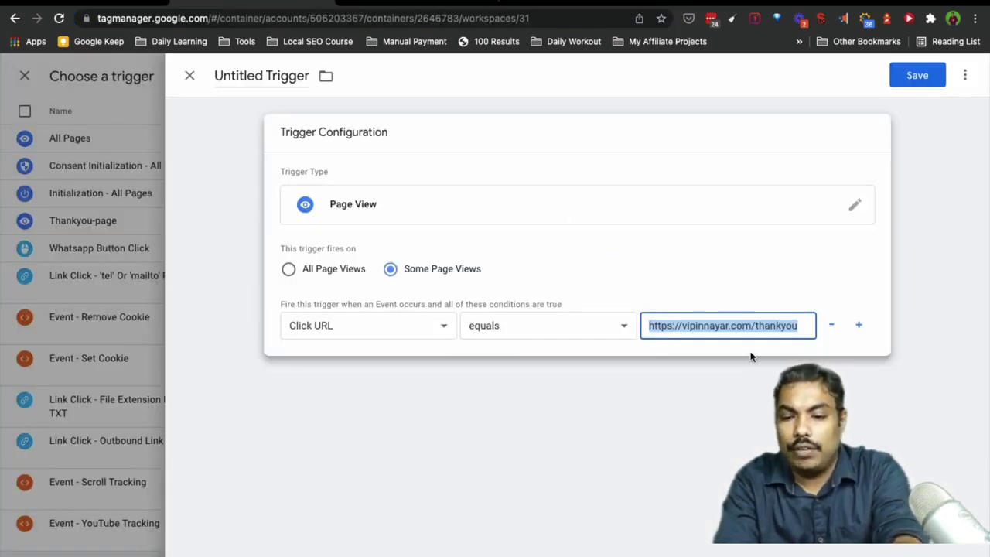
click(779, 326)
text(-)
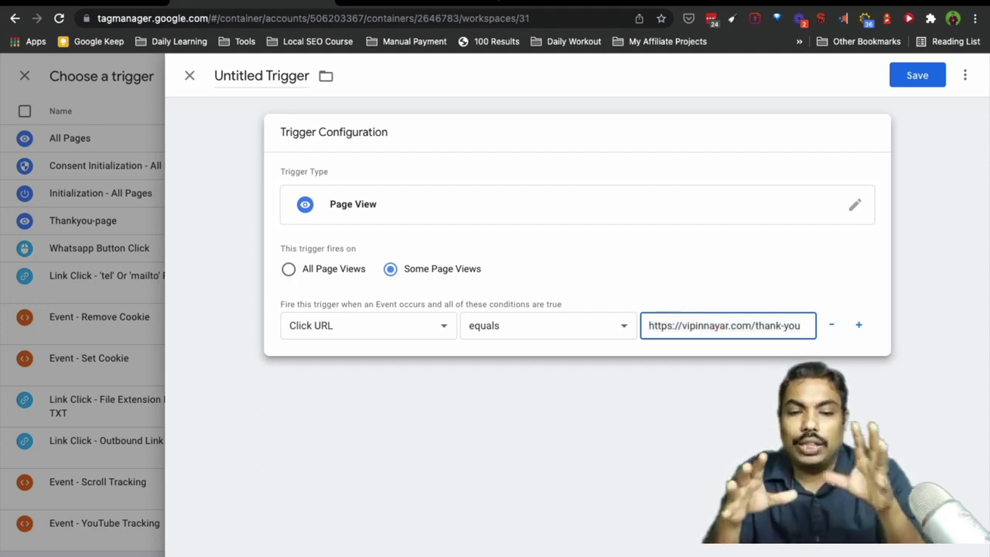
- Name the trigger "thakyou page 1" and save it to the conversion tracking tag
click(275, 78)
triple_click(258, 77)
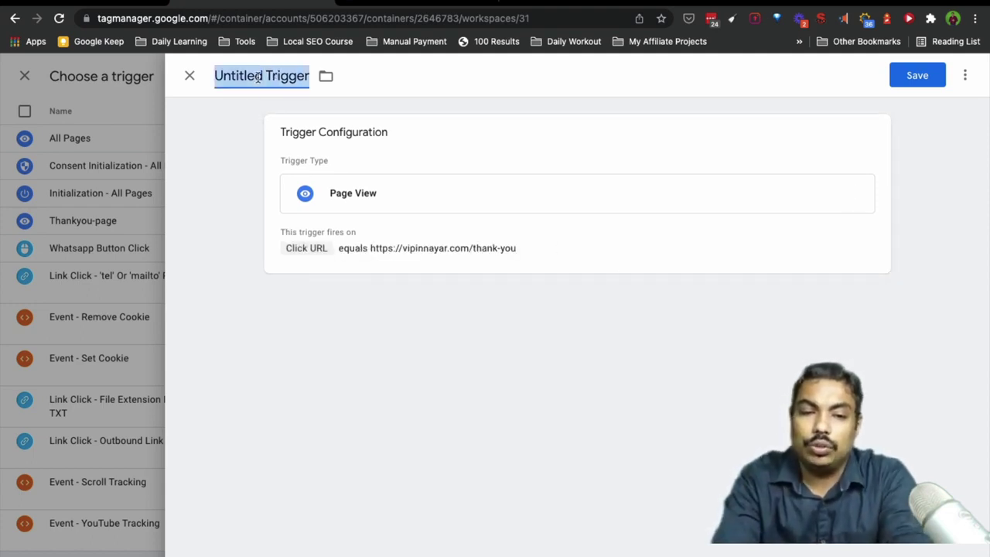
text(th)
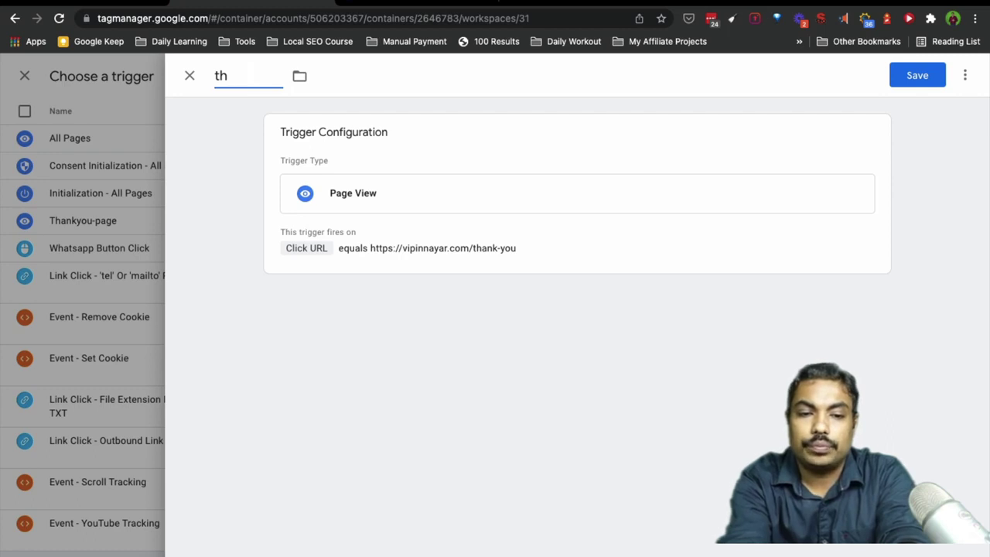
text(nakyoupage)
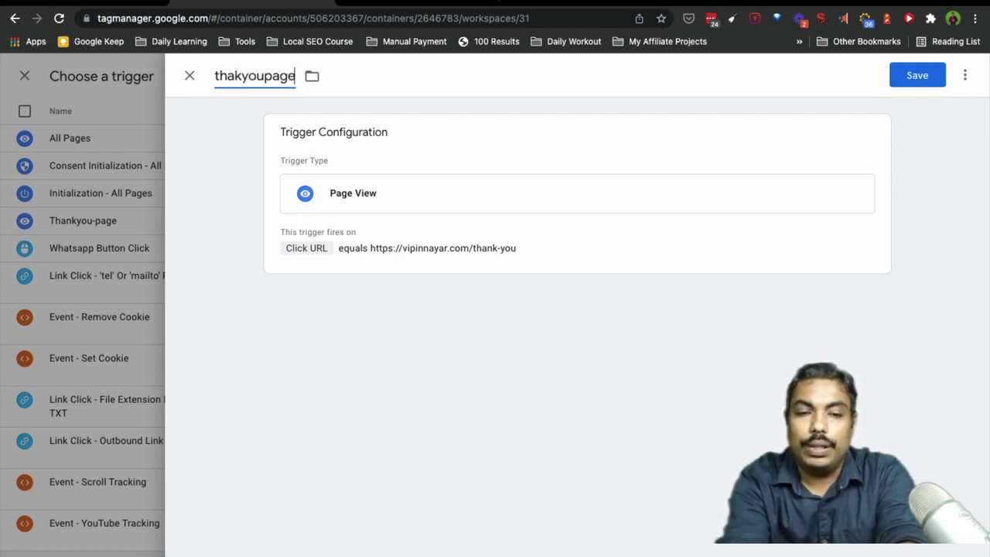
key(BackSpace)
key(BackSpace)
key(BackSpace)
key(BackSpace)
text(page 1)
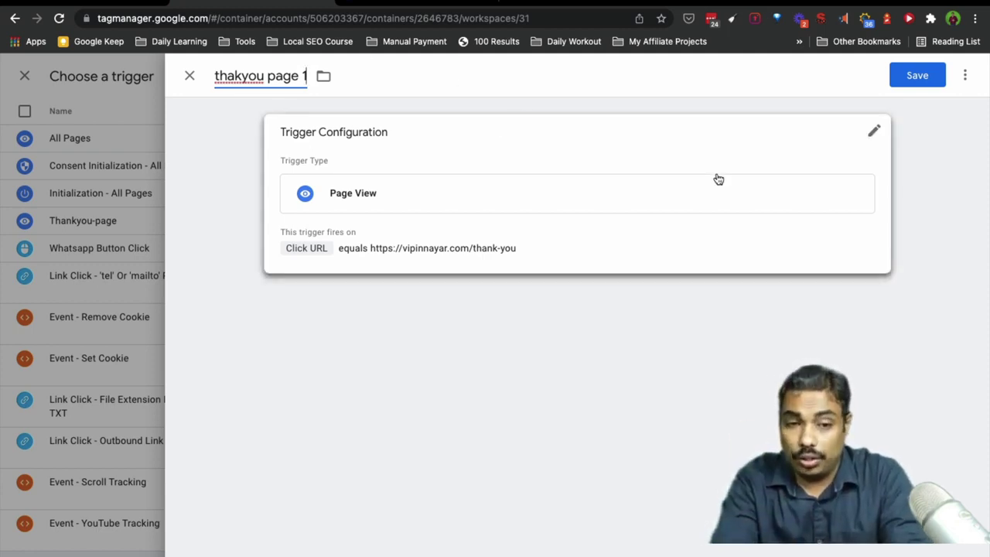
click(917, 75)
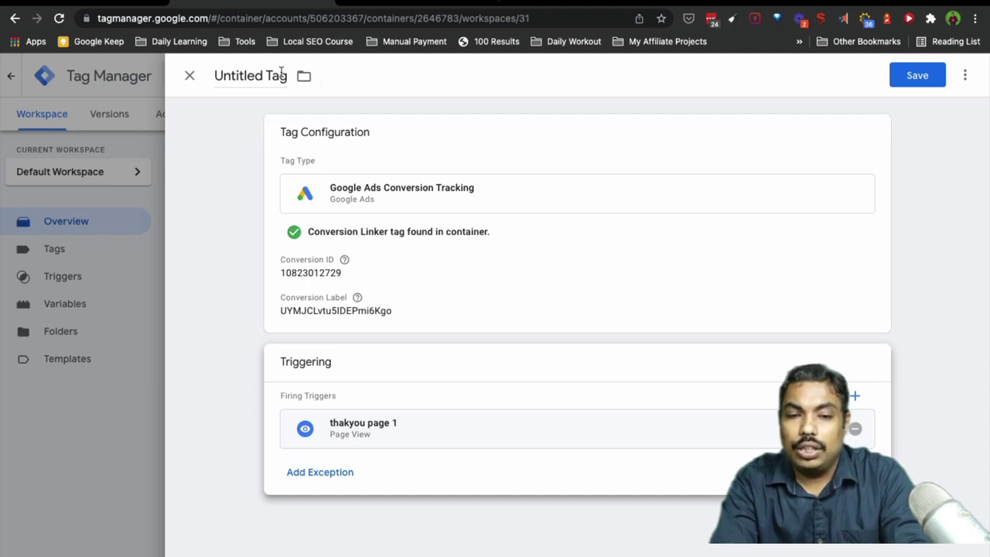
- Save the conversion tracking tag under the suggested name "Google Ads Conversion Tracking 1"
click(908, 80)
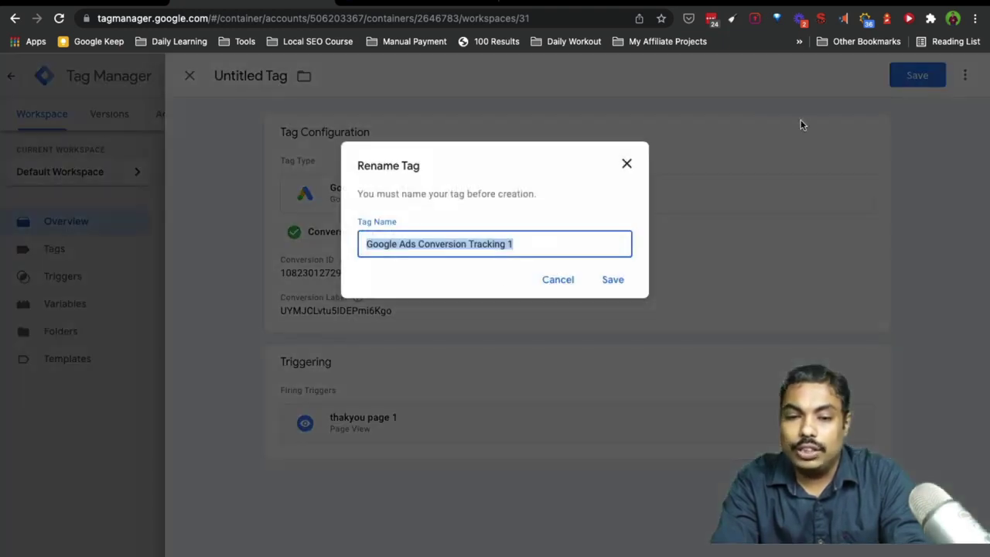
click(520, 243)
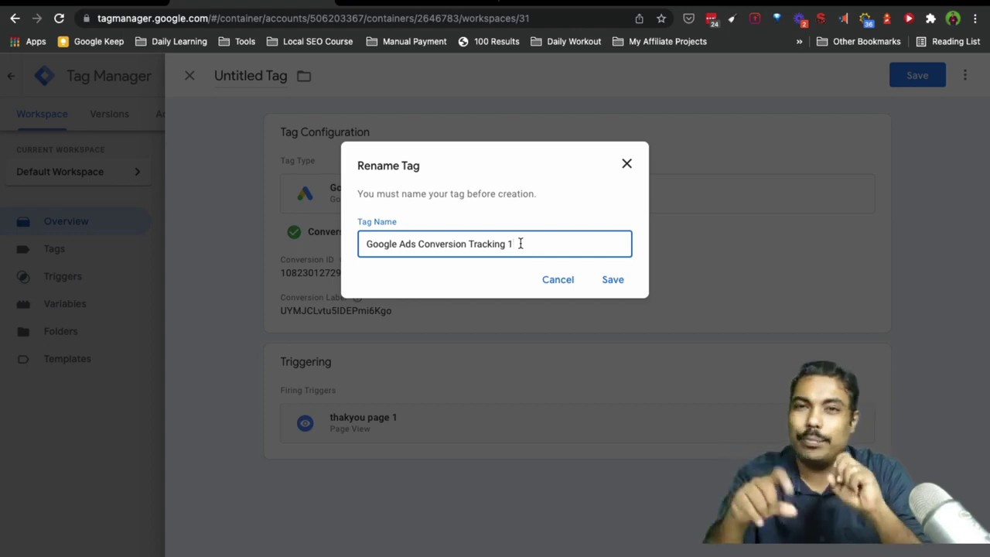
click(614, 280)
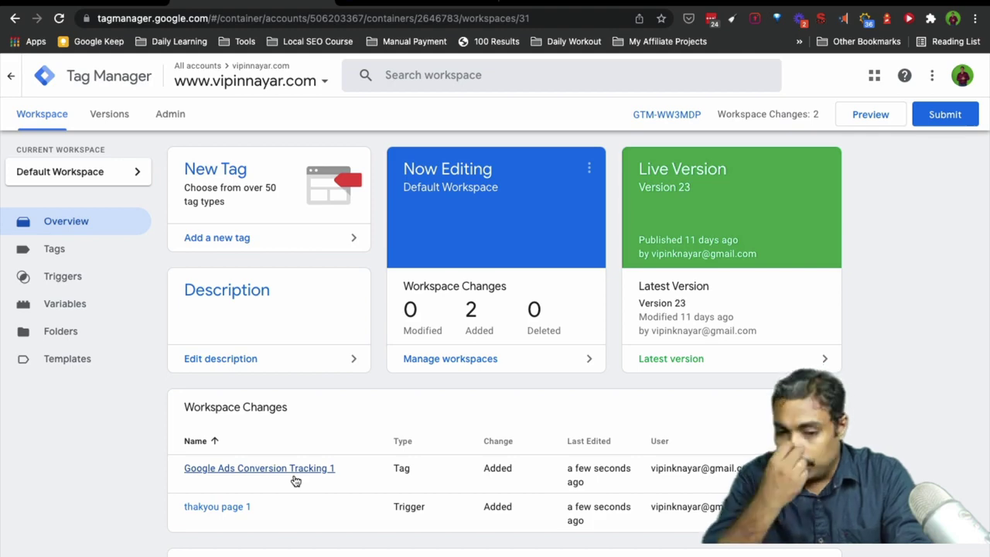
- Submit and publish the workspace changes as a new container version without a name or description
click(941, 116)
click(941, 76)
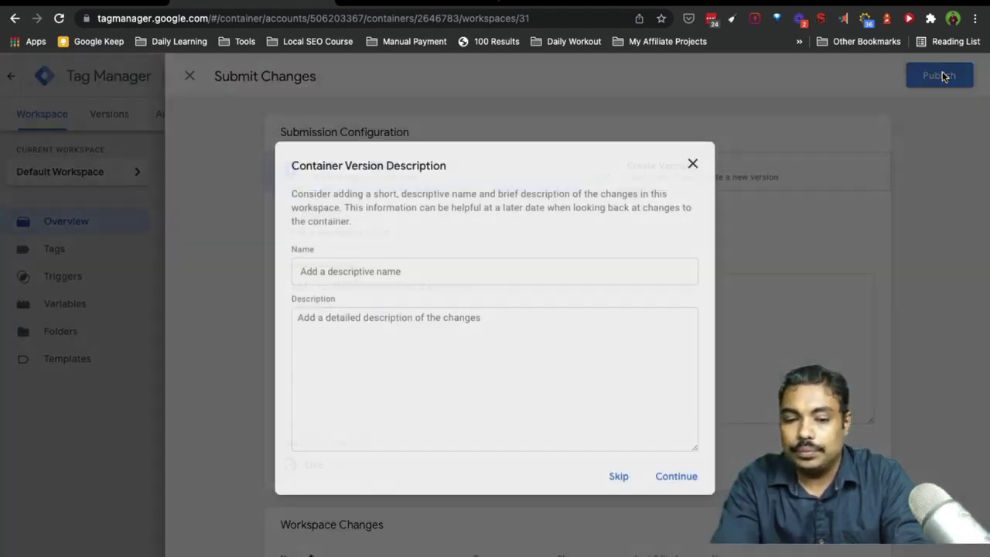
click(674, 479)
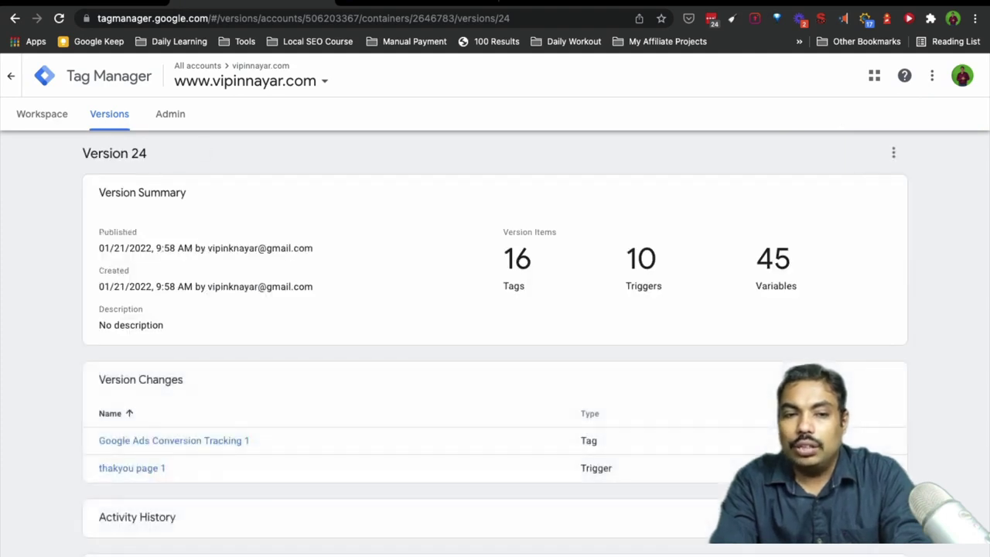
- Switch to Google Ads and complete the remaining setup stages of the "Submit lead form - Thankyou" conversion action
click(65, 1)
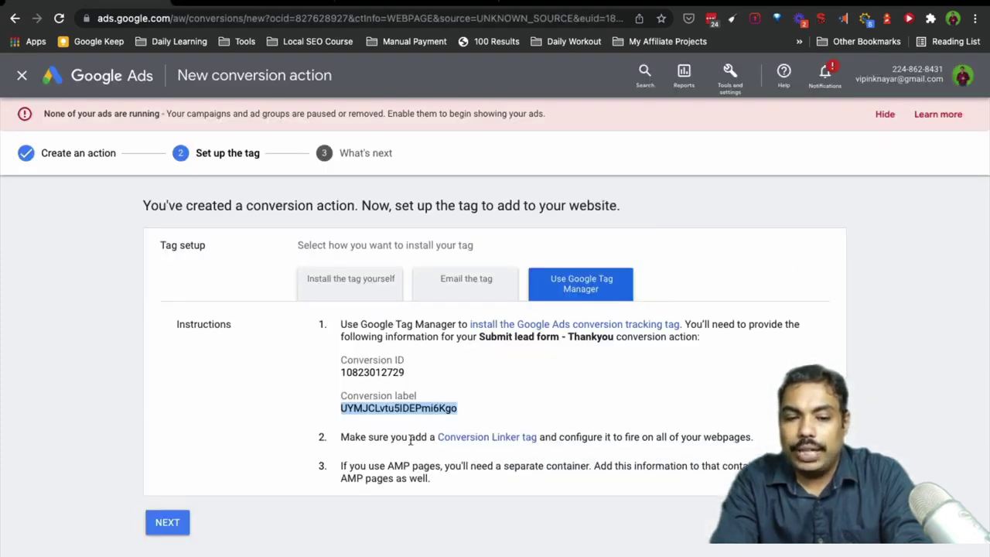
click(167, 524)
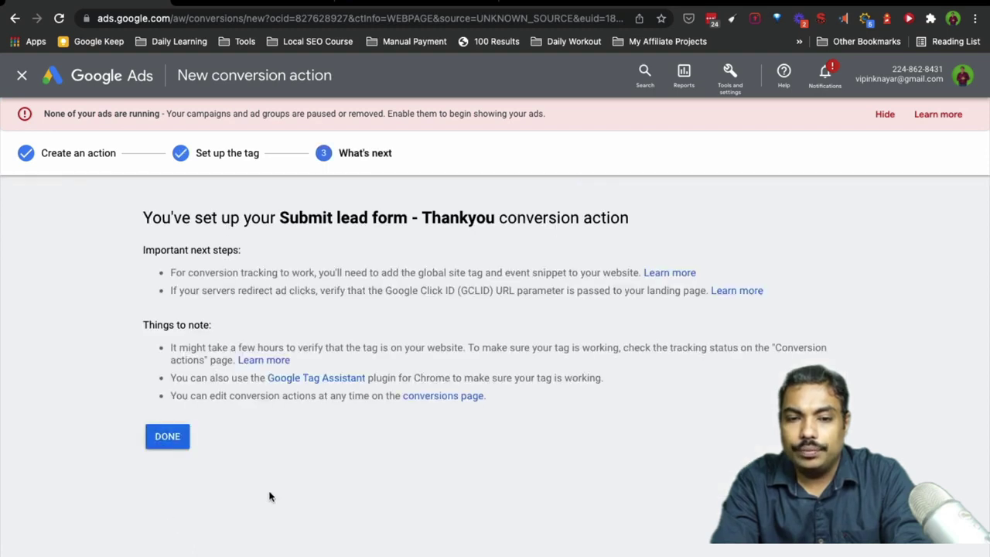
click(167, 438)
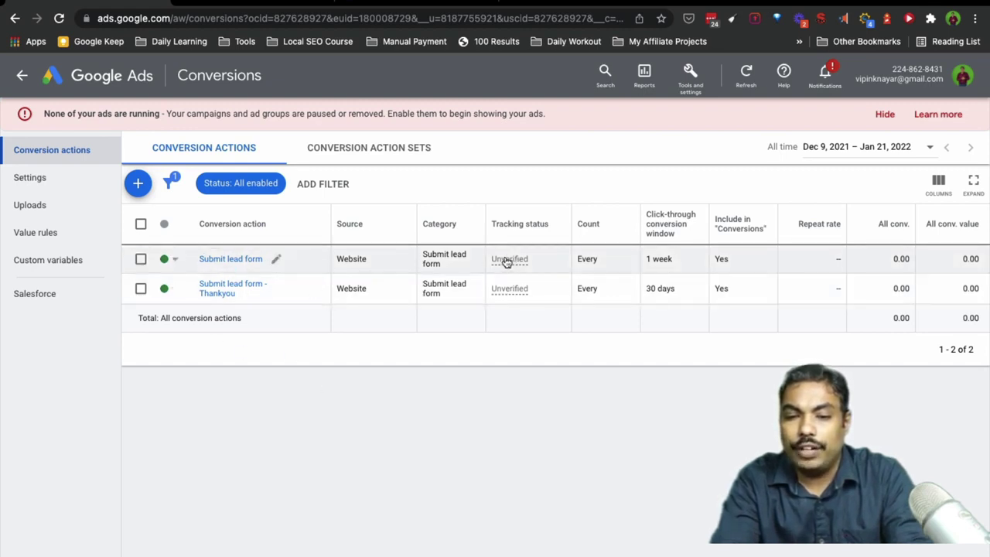
- Launch the Tag Assistant test for the "Submit lead form" conversion action, and return to the Google Ads conversion actions list
mouse_move(516, 264)
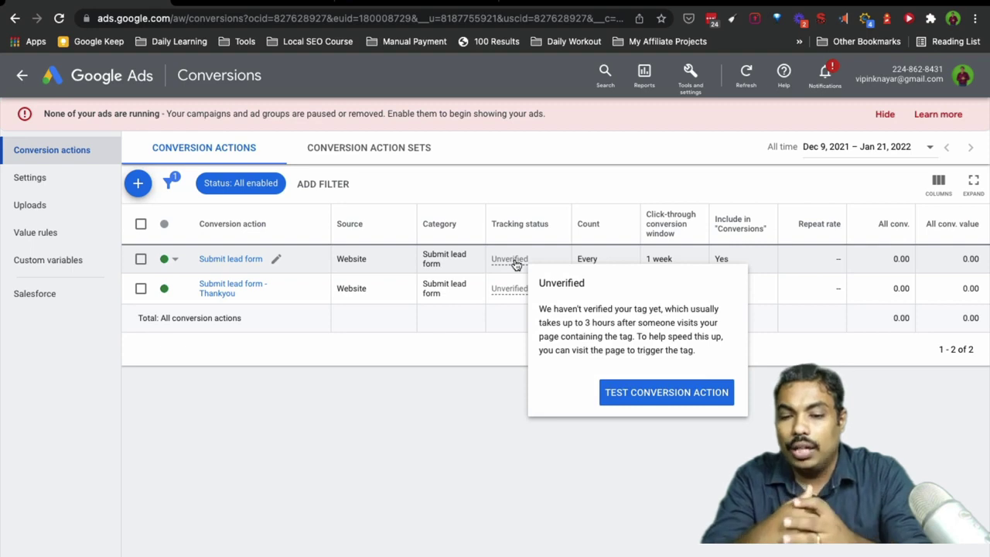
click(667, 393)
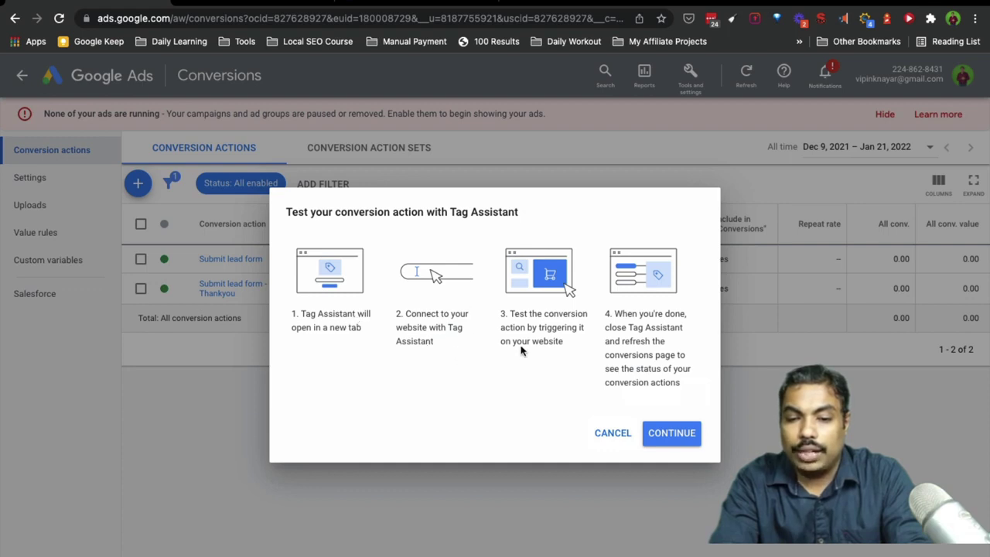
click(670, 437)
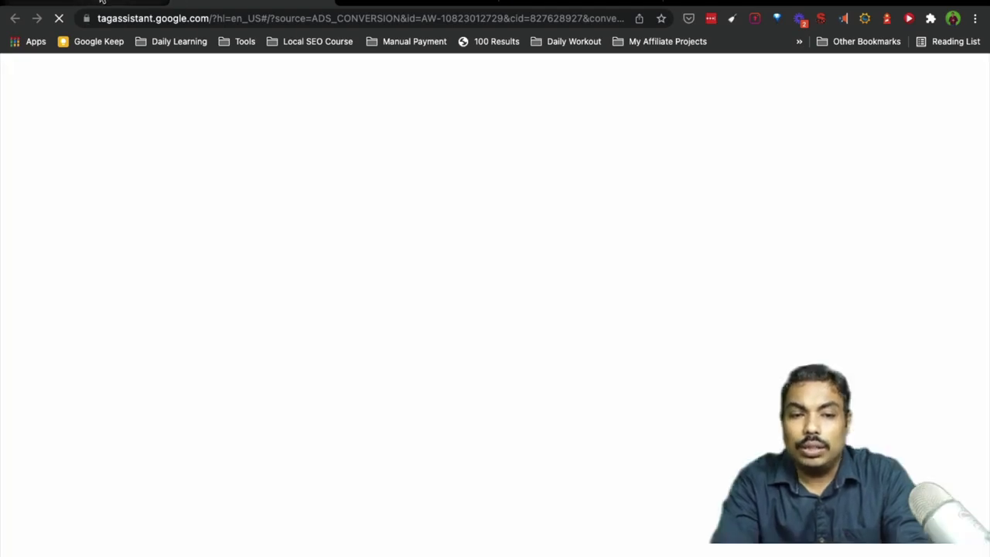
click(101, 1)
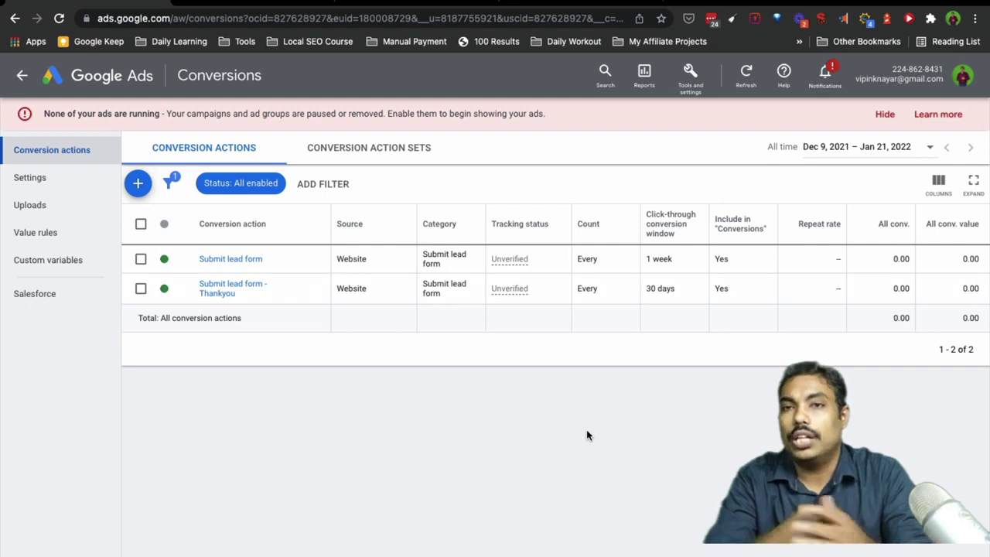
- Add the performance columns Last seen, All conv. (by conv. time) and All conv. value (by conv. time) to the conversion actions table
click(938, 194)
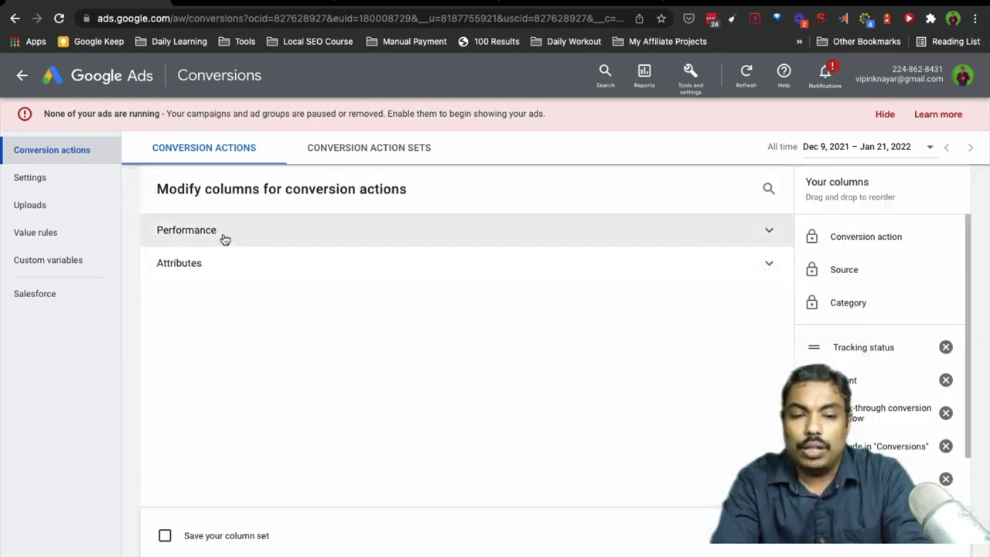
click(224, 238)
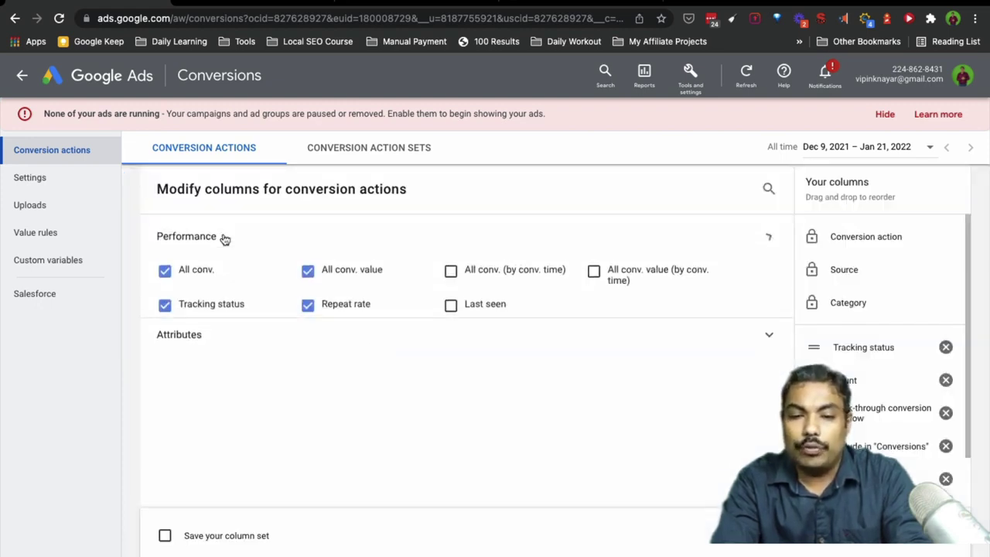
click(452, 307)
click(453, 272)
click(593, 272)
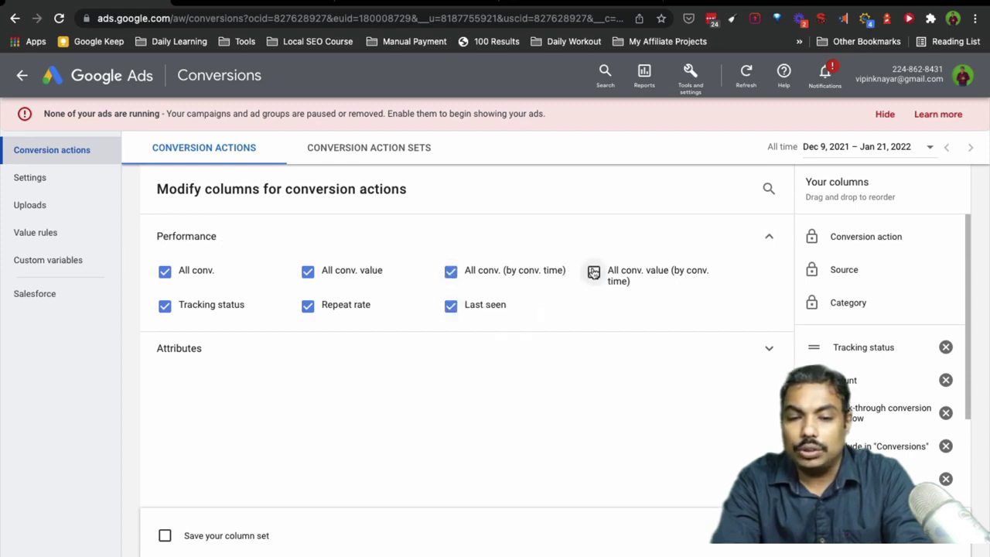
- Select the attribute columns Value, Engaged-view conversion window and View-through conversion window, leaving Google Analytics property out
click(193, 350)
scroll(188, 349, down, 1)
click(165, 346)
click(165, 396)
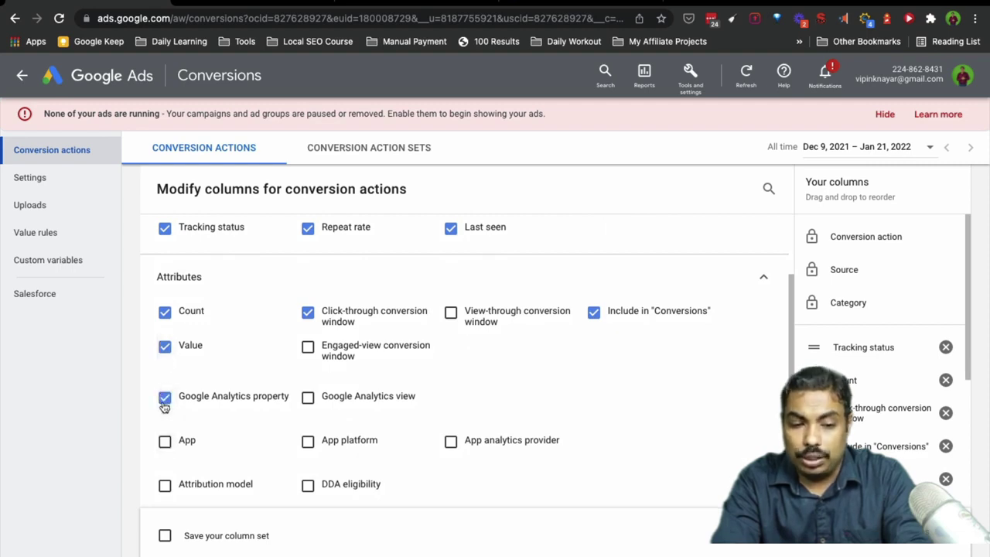
click(164, 397)
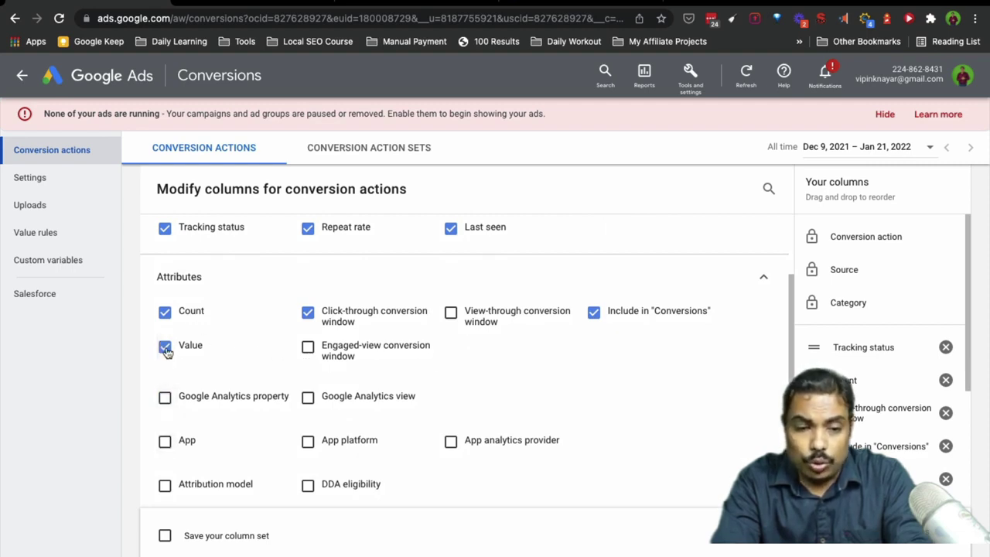
click(308, 347)
click(452, 313)
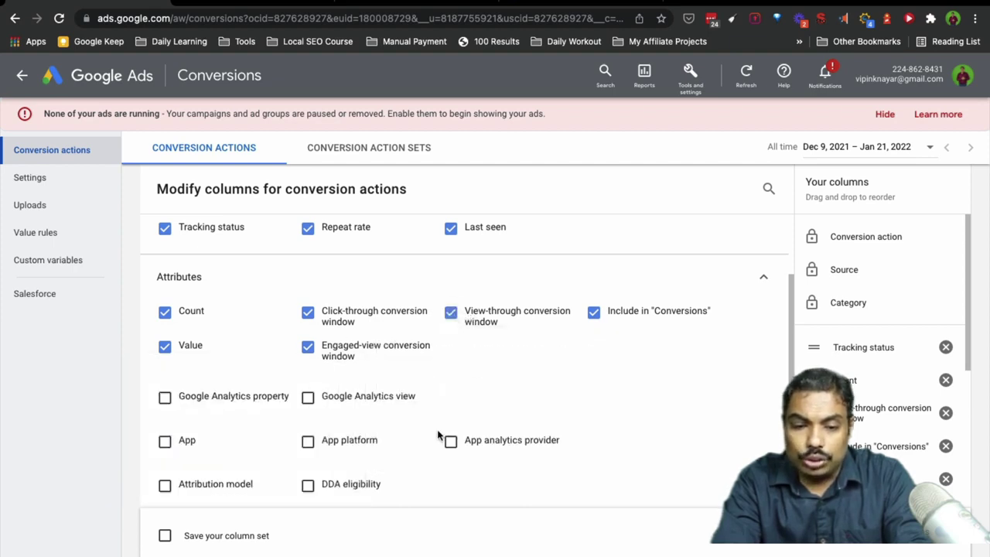
- Include the Attribution model column, apply the column selection, and review the added columns for both conversion actions
scroll(435, 427, down, 1)
click(181, 485)
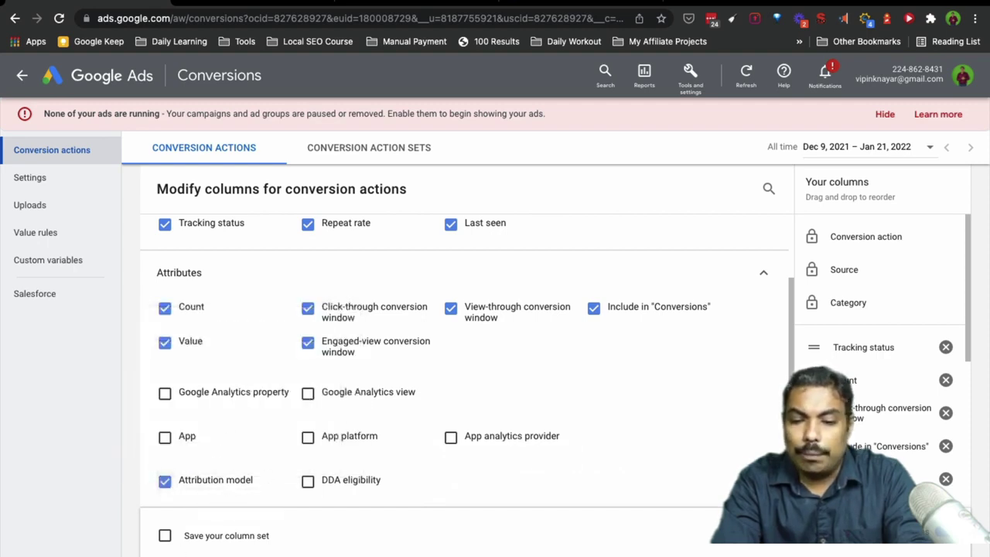
click(720, 521)
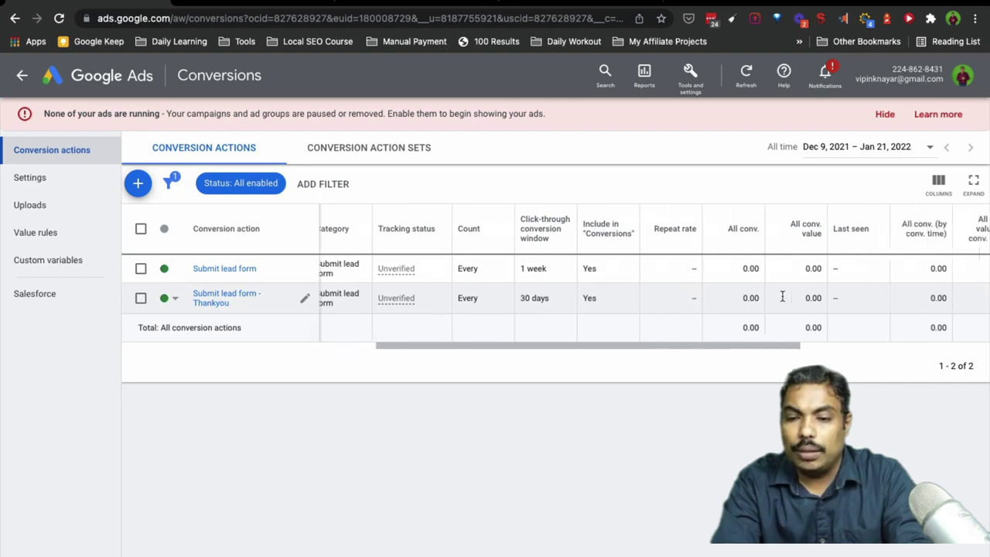
scroll(781, 296, right, 5)
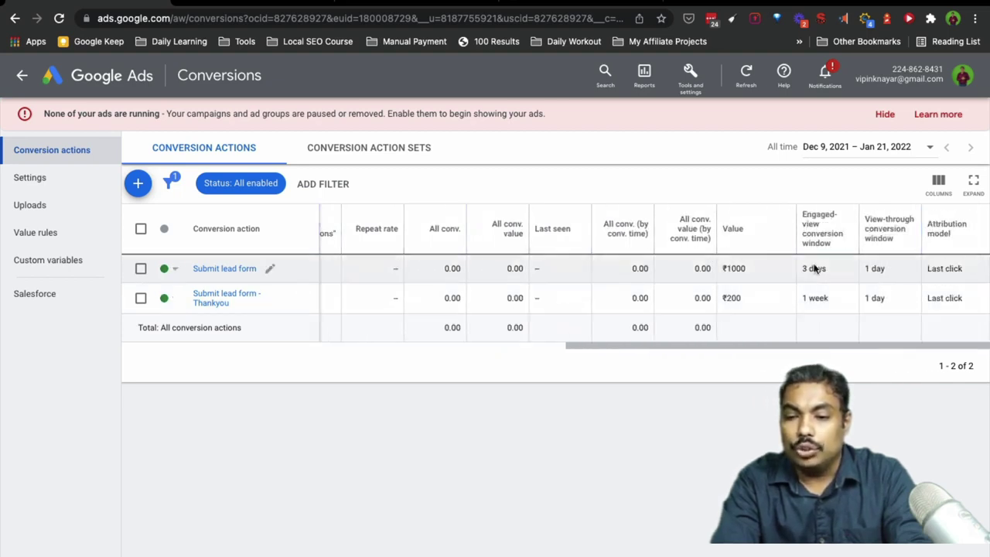
scroll(760, 300, left, 1)
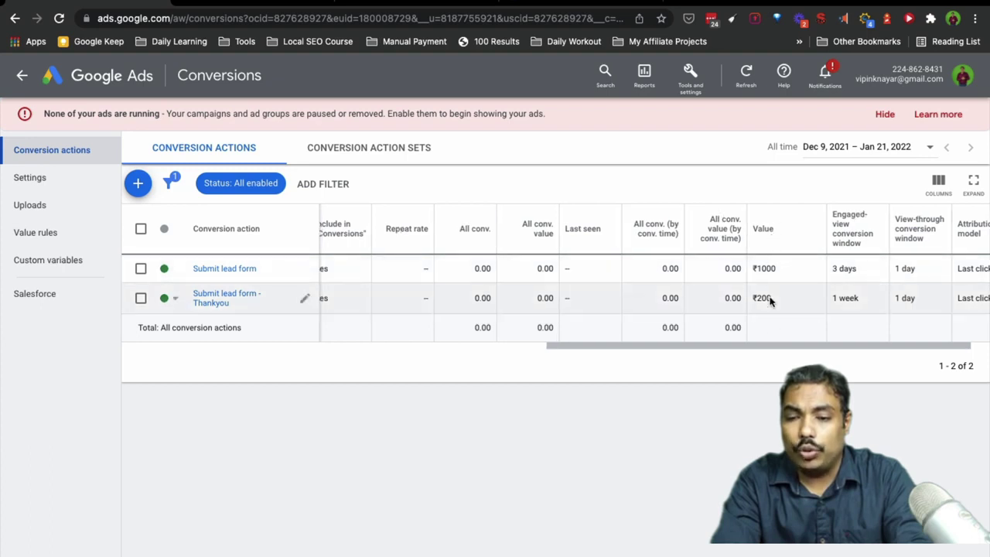
scroll(770, 300, left, 5)
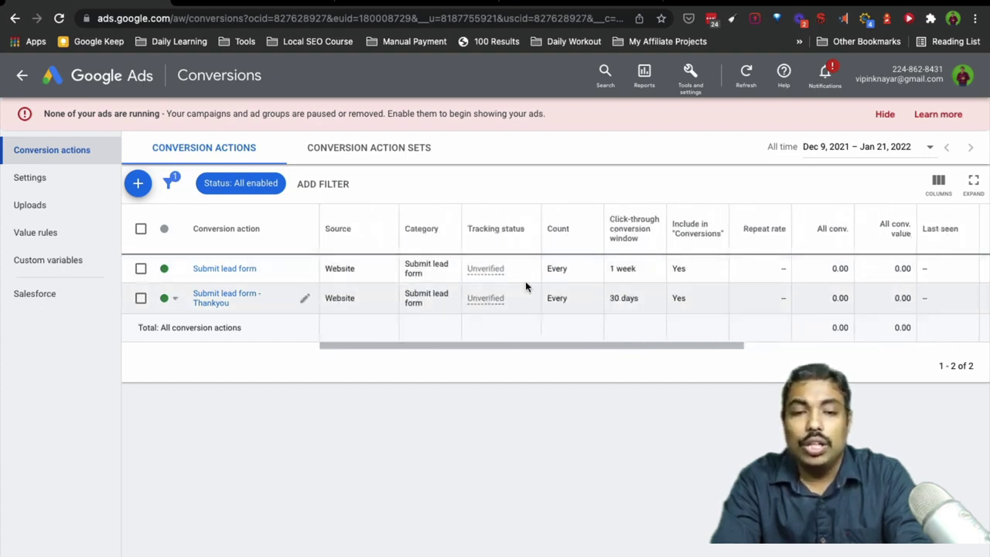